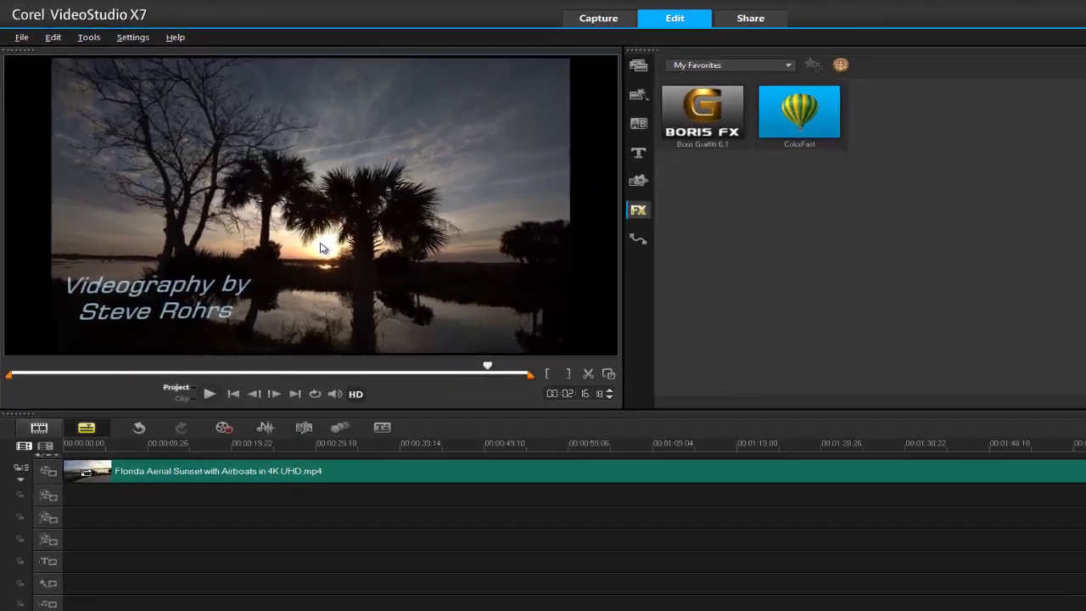
Return to the project start, apply the Boris Graffiti 6.1 filter to the Florida Aerial Sunset clip and open it in Advanced Mode.
drag(418, 434, 62, 434)
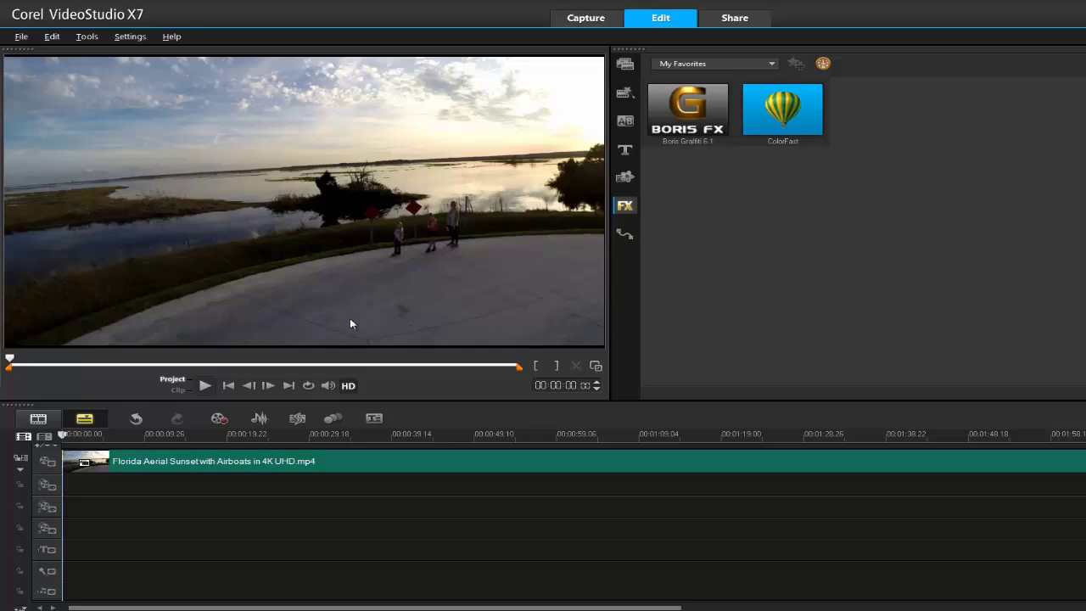
click(665, 127)
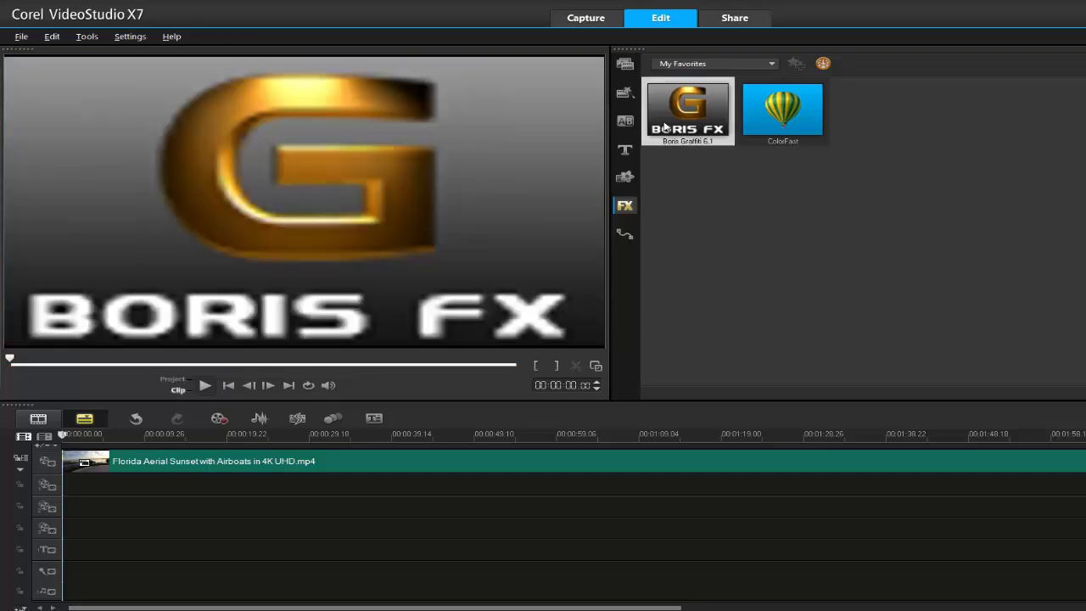
drag(665, 128, 587, 458)
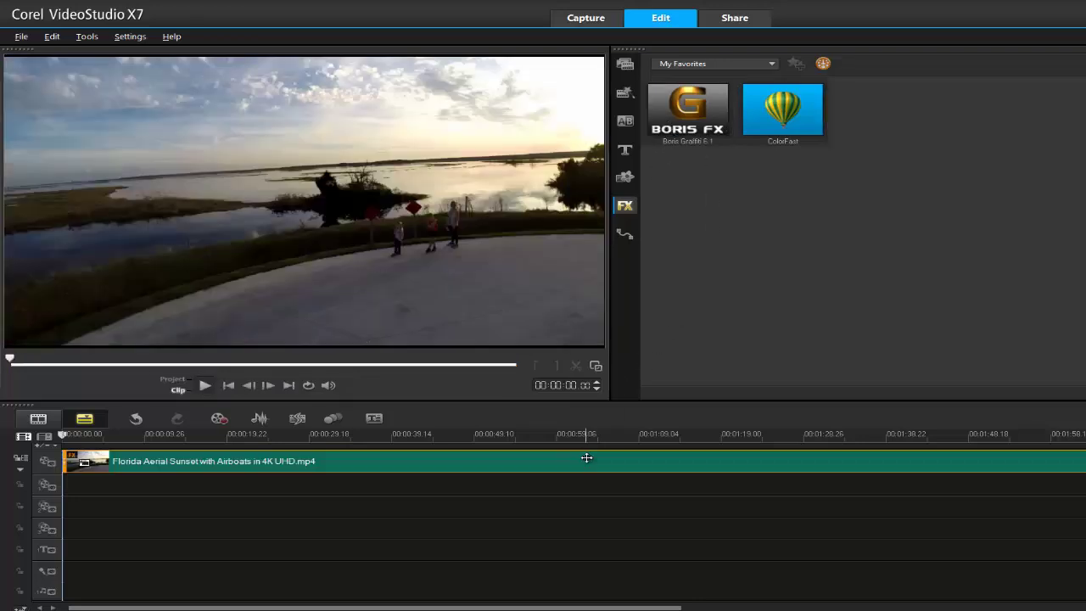
click(703, 352)
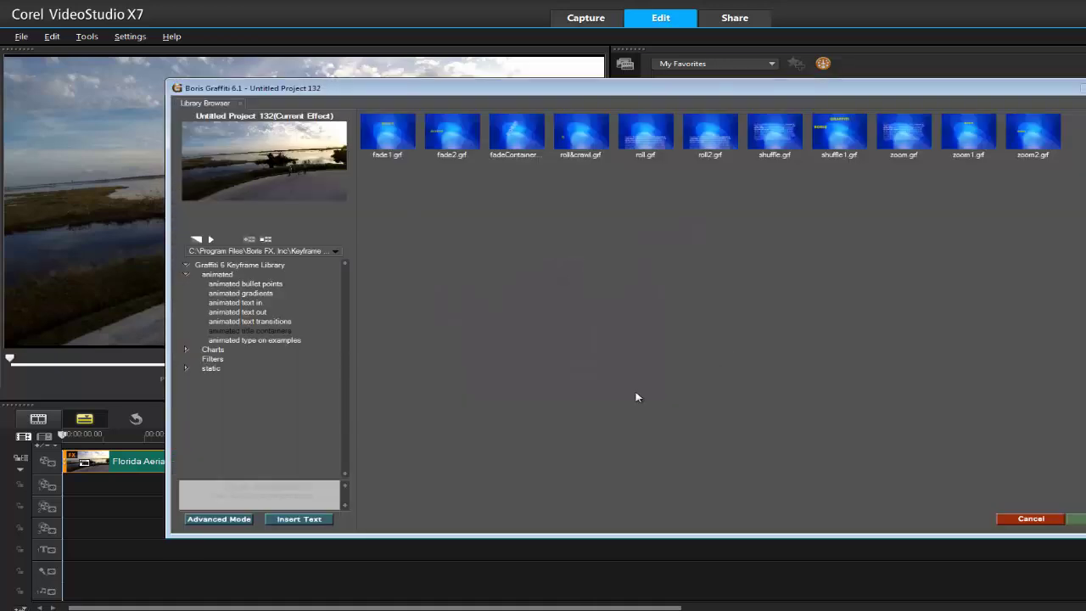
click(214, 518)
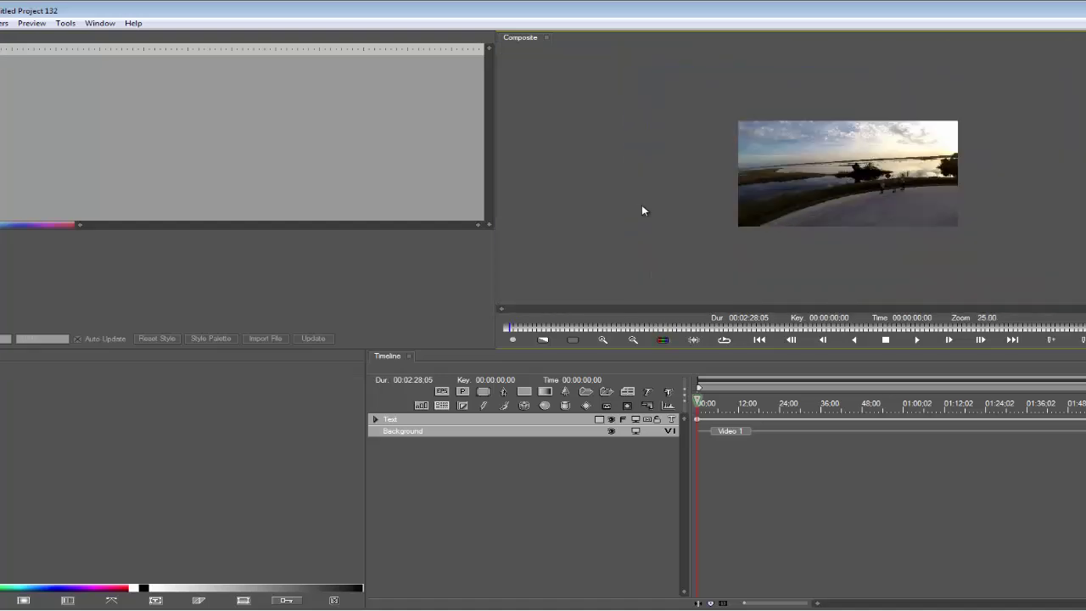
Enlarge the Composite preview by making its pane taller and scaling the video image up to fill it.
scroll(642, 210, up, 2)
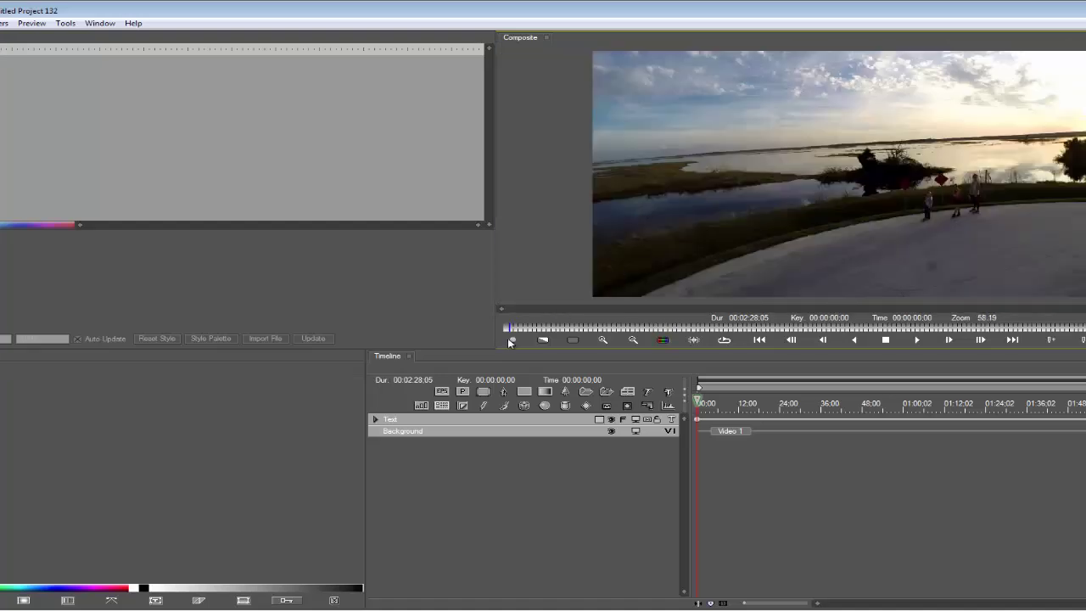
drag(477, 349, 478, 376)
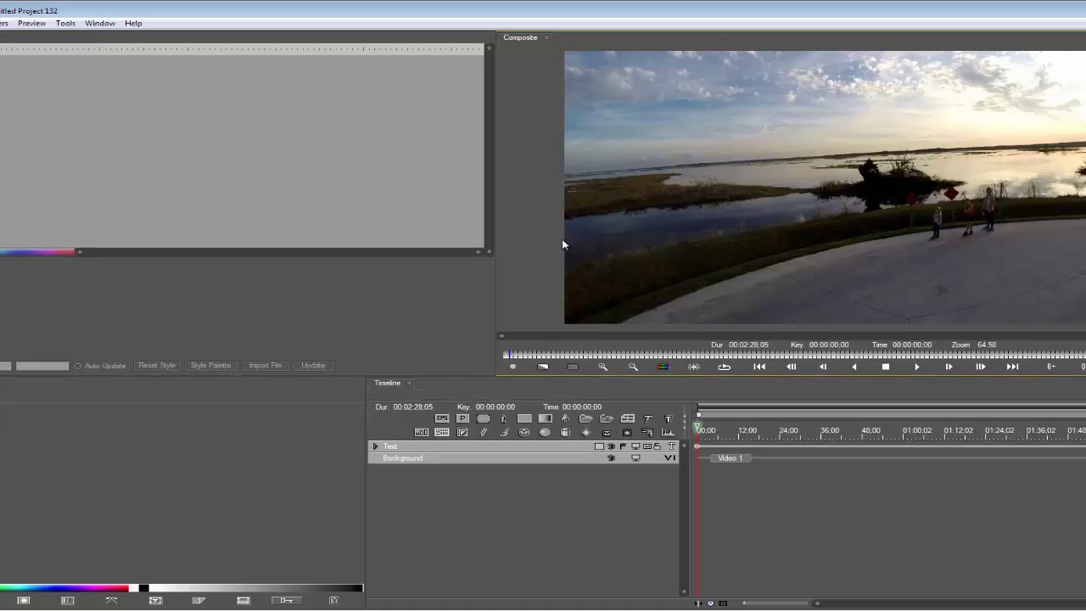
scroll(557, 245, down, 3)
scroll(557, 245, up, 4)
scroll(556, 245, down, 2)
scroll(556, 245, up, 2)
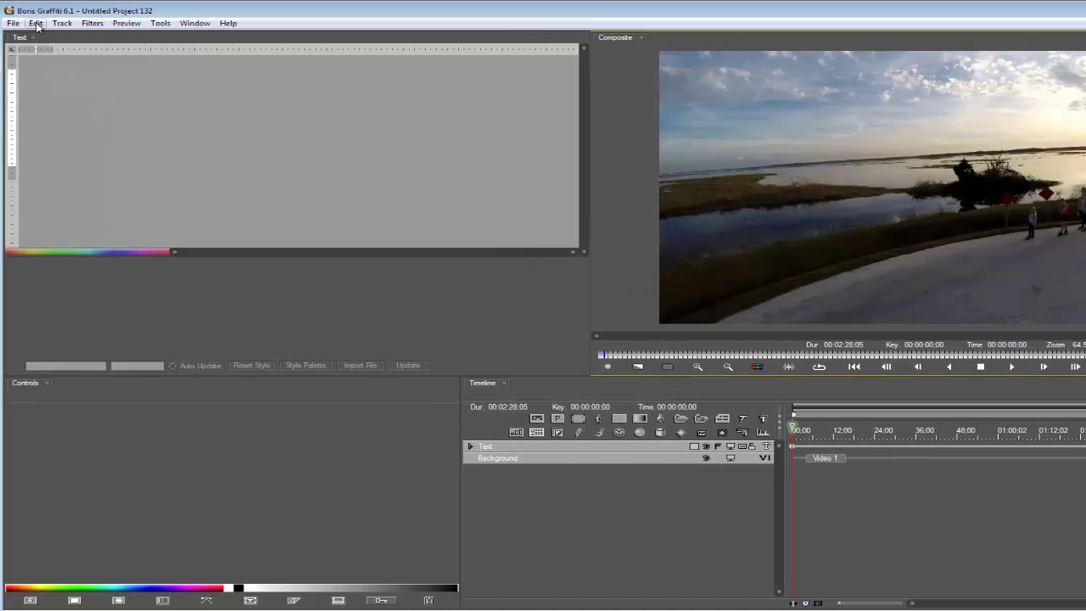
Look up the keyboard shortcuts for the preview scale commands and try the 12.5% and Fit scales on the Composite view.
click(39, 24)
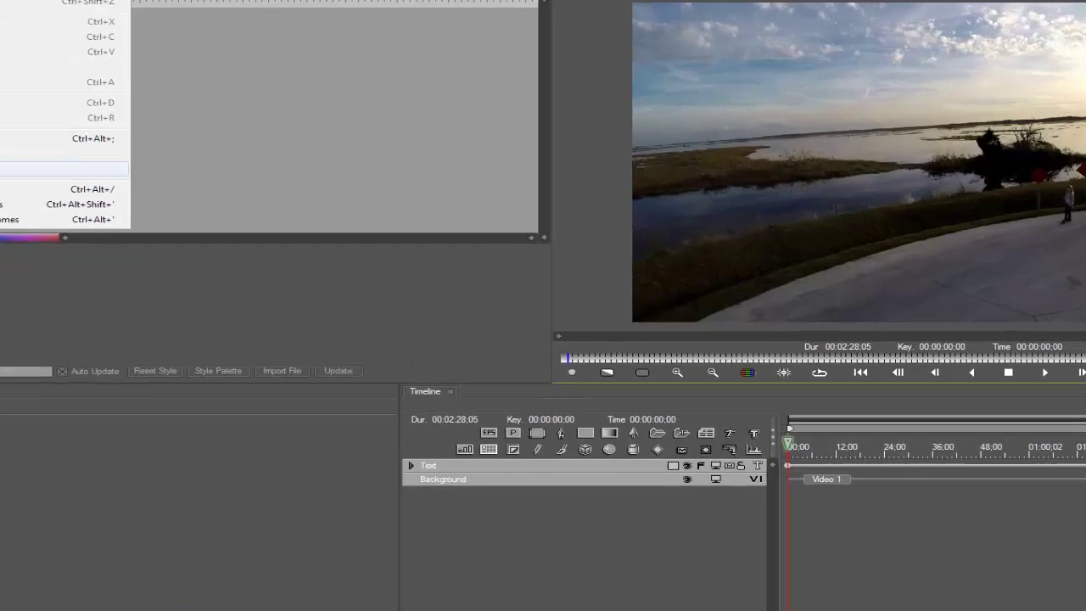
click(71, 193)
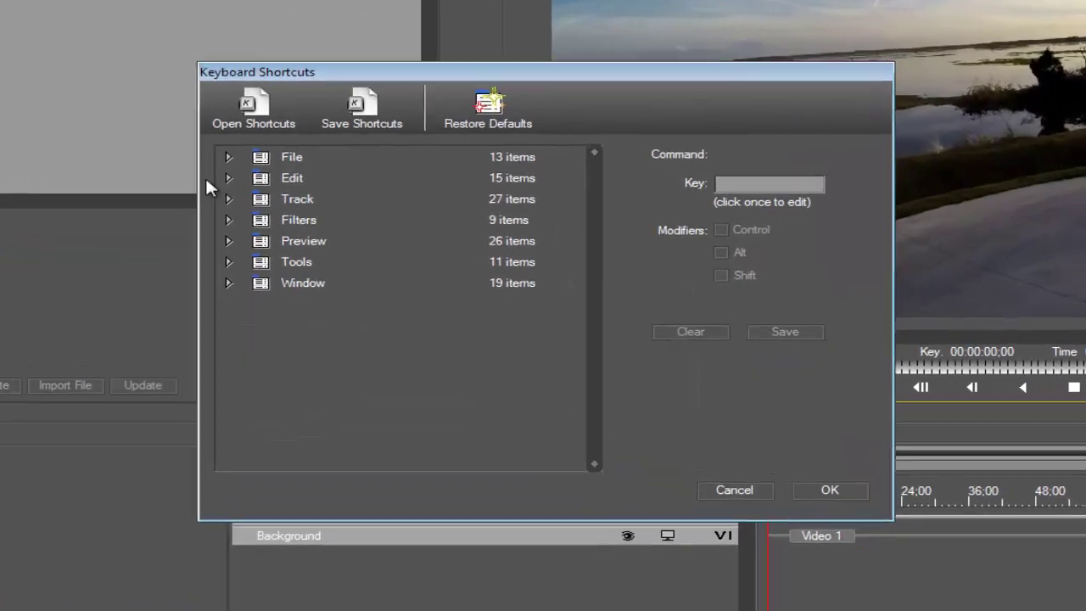
click(140, 227)
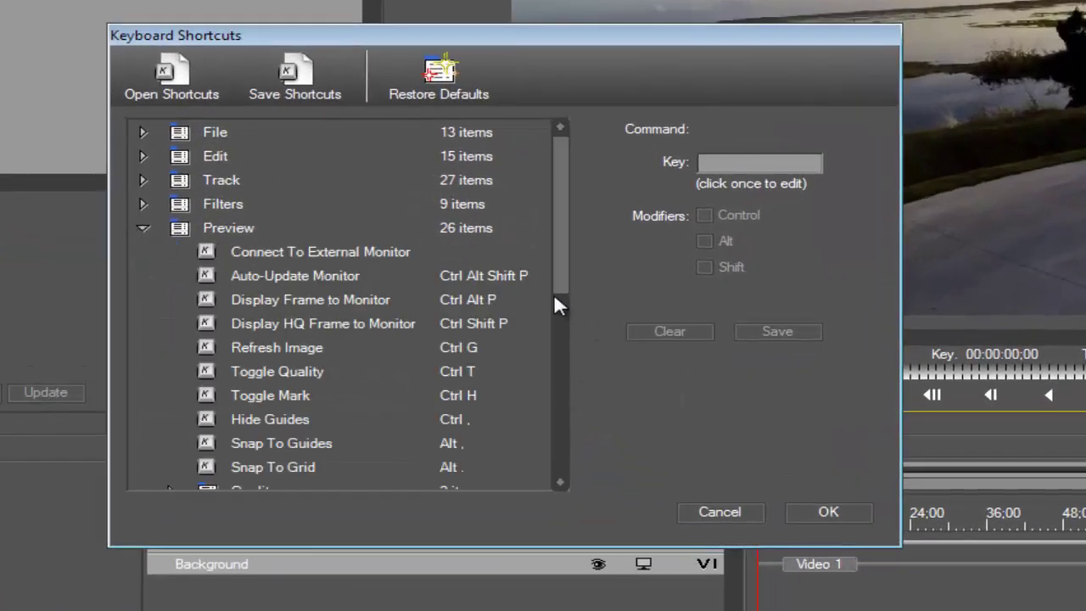
drag(558, 290, 561, 333)
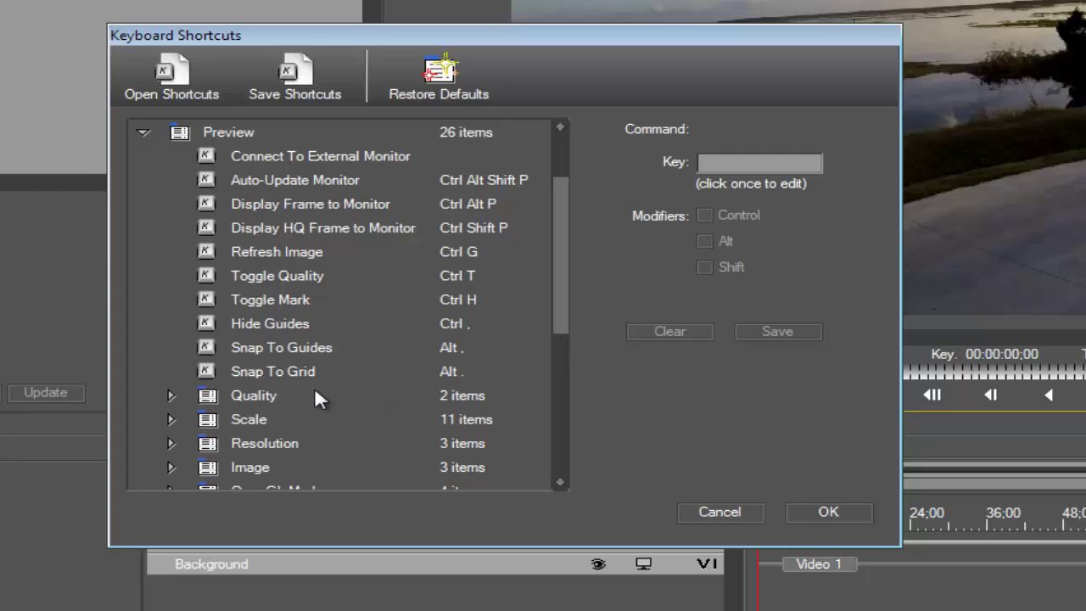
click(169, 420)
drag(565, 255, 555, 347)
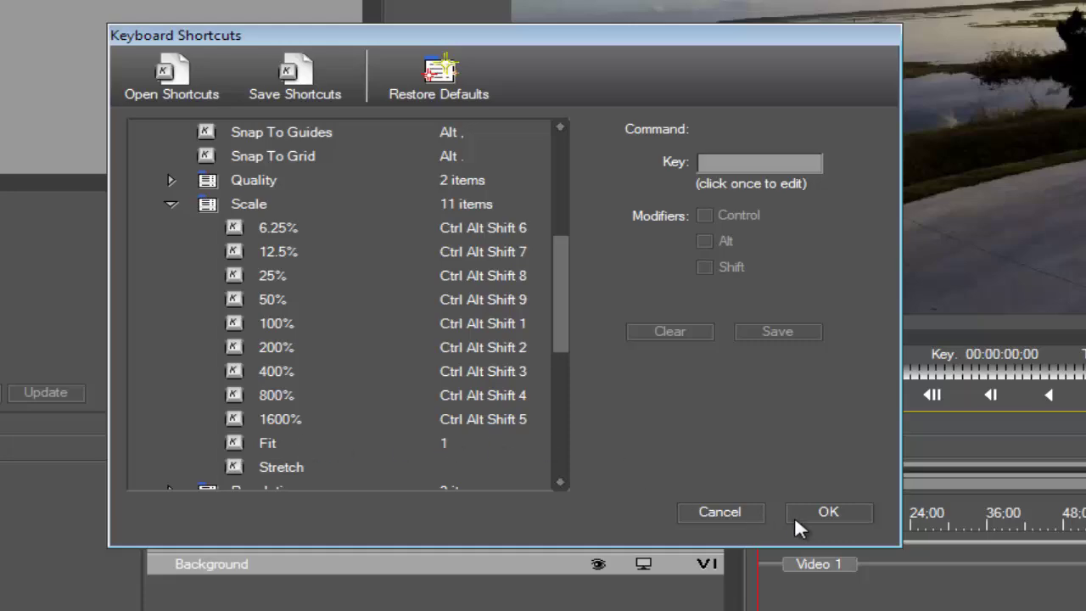
click(719, 512)
key(ctrl+alt+shift+7)
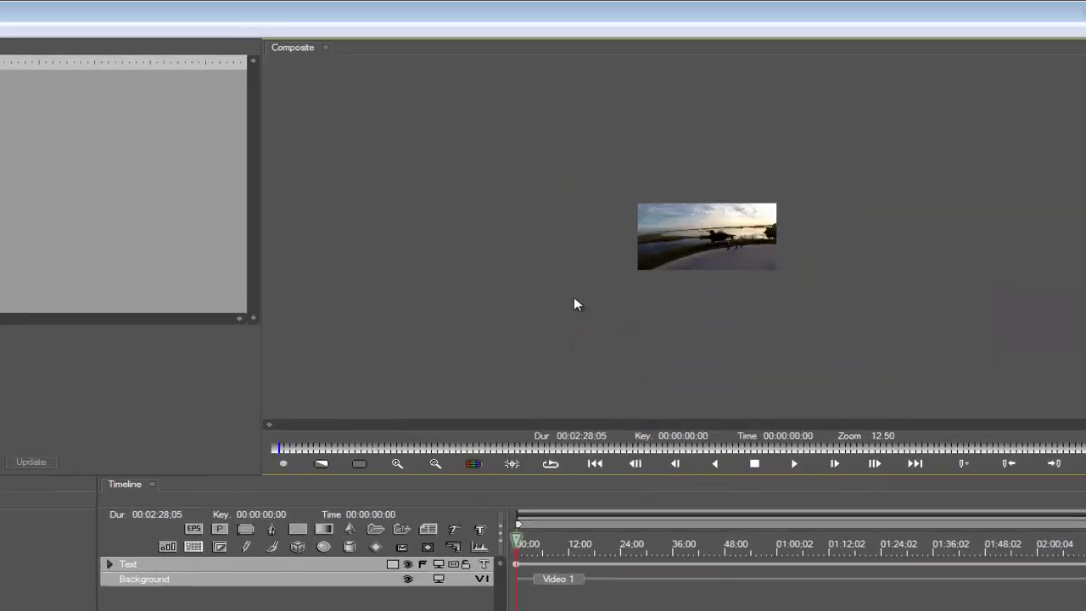
key(1)
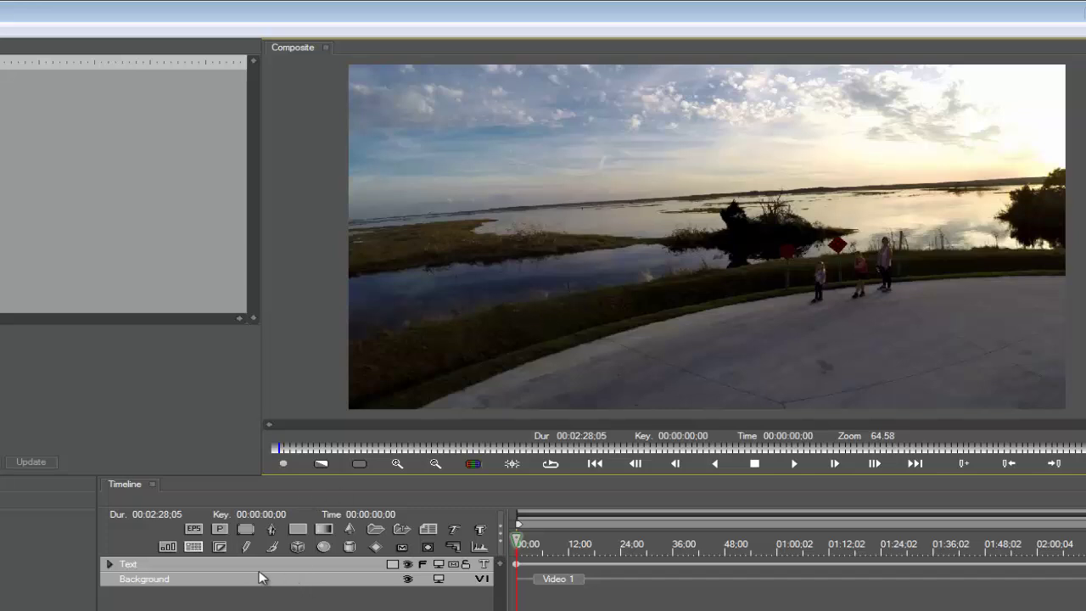
Change the Text track's media type to Color and confirm black as the color of its Face.
click(146, 565)
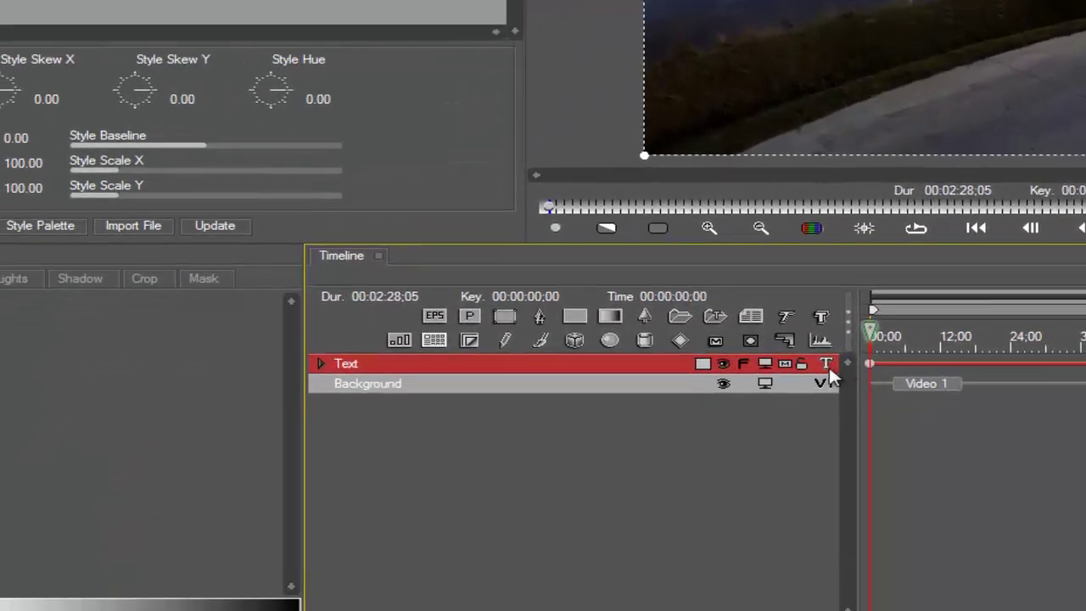
click(828, 367)
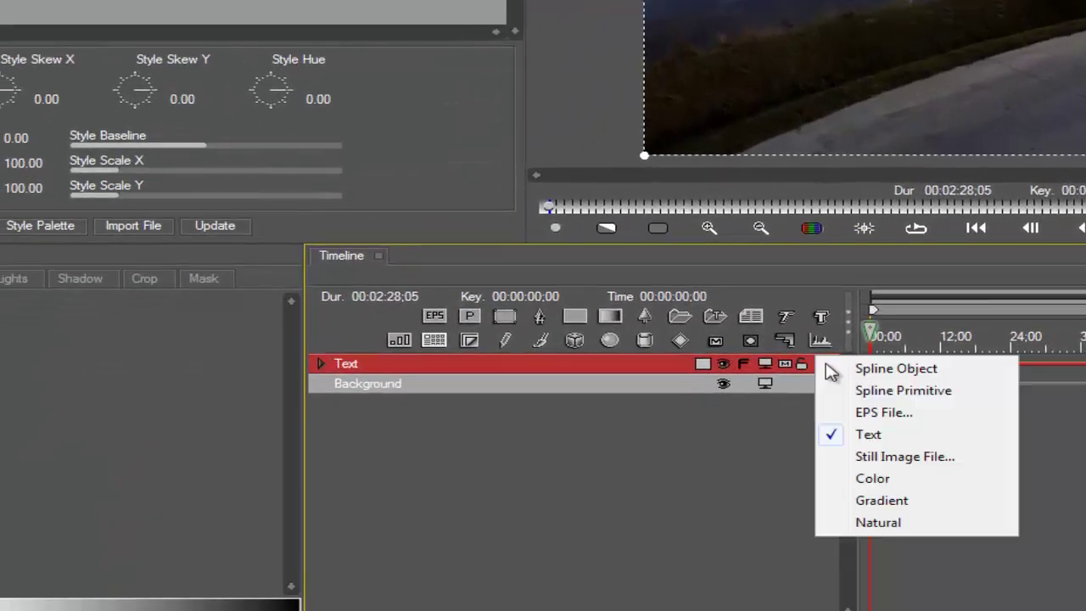
click(874, 481)
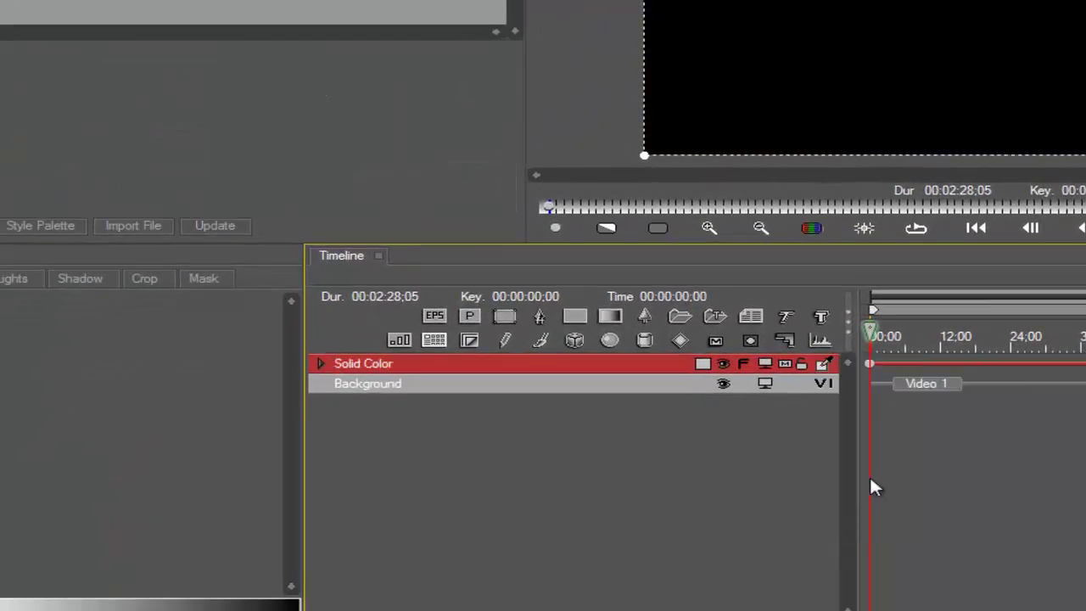
click(320, 363)
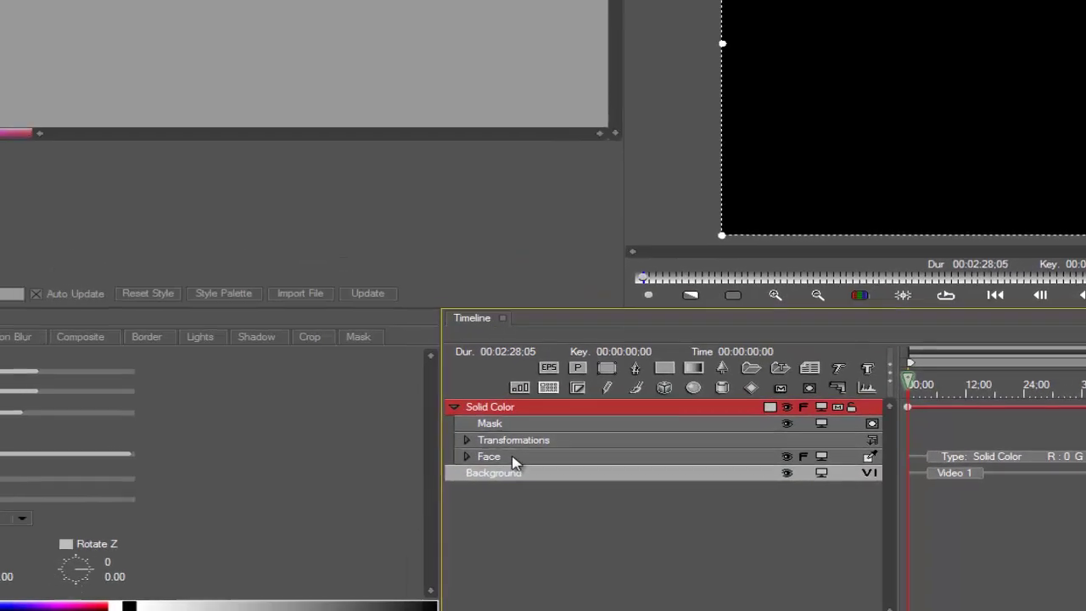
click(405, 427)
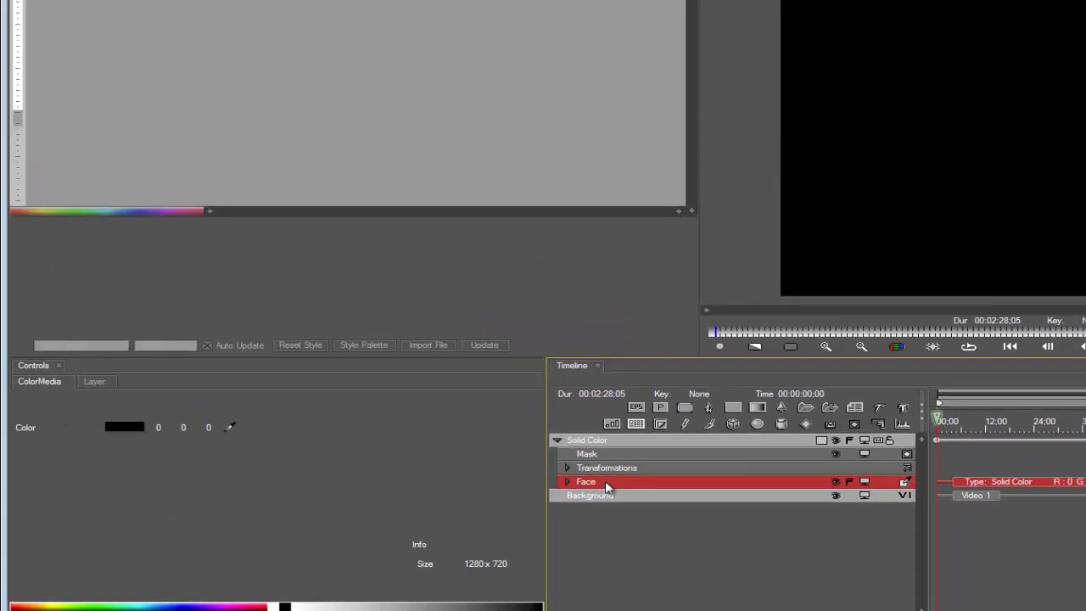
click(141, 427)
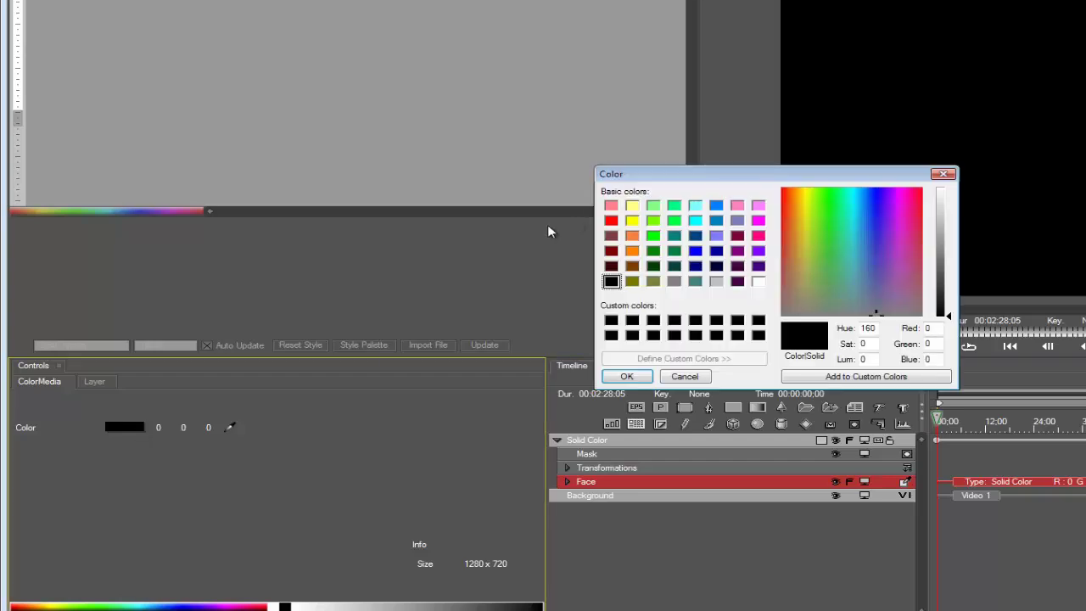
click(627, 375)
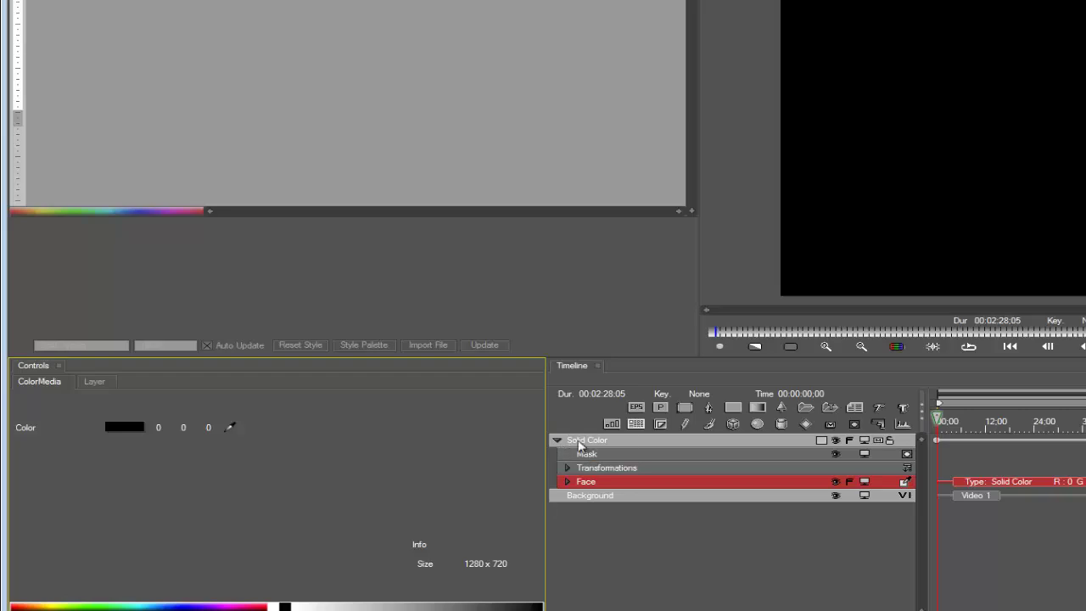
Set the Solid Color track's composite Apply Mode to Add and apply the effect to the clip.
click(623, 440)
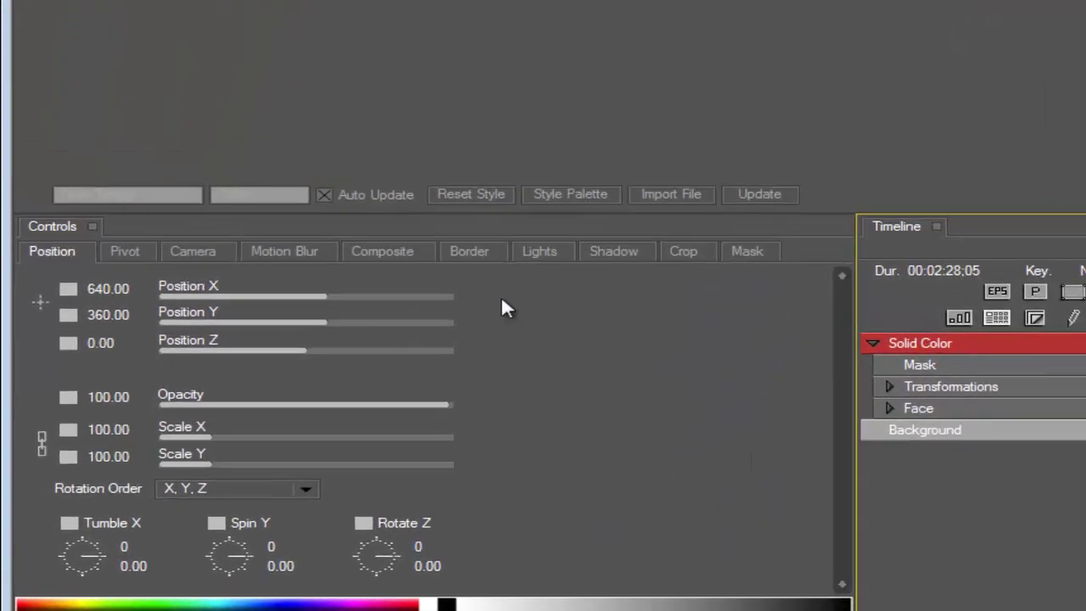
click(389, 255)
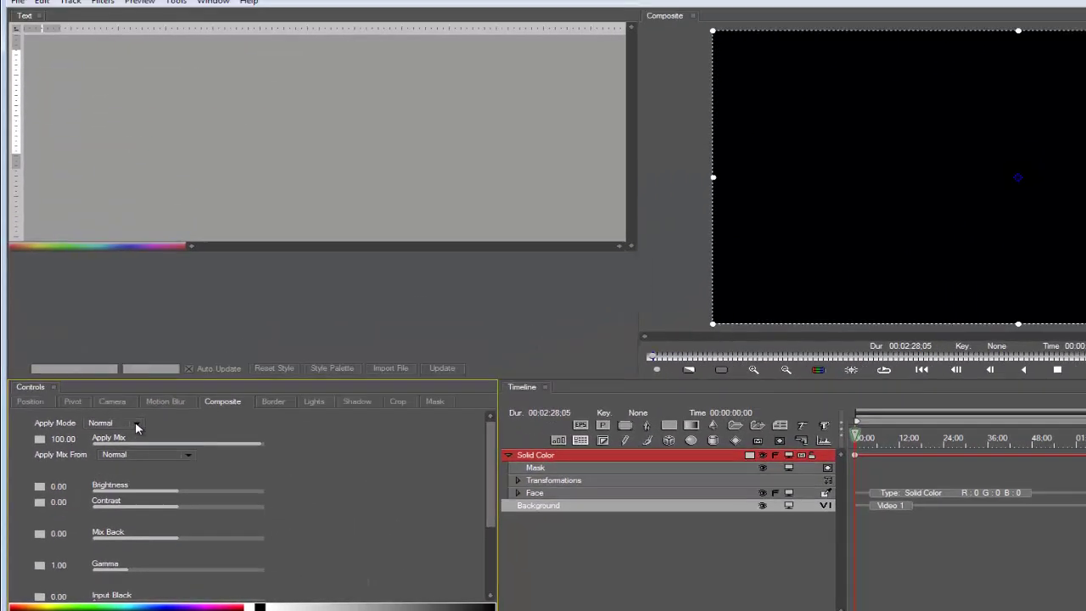
click(234, 288)
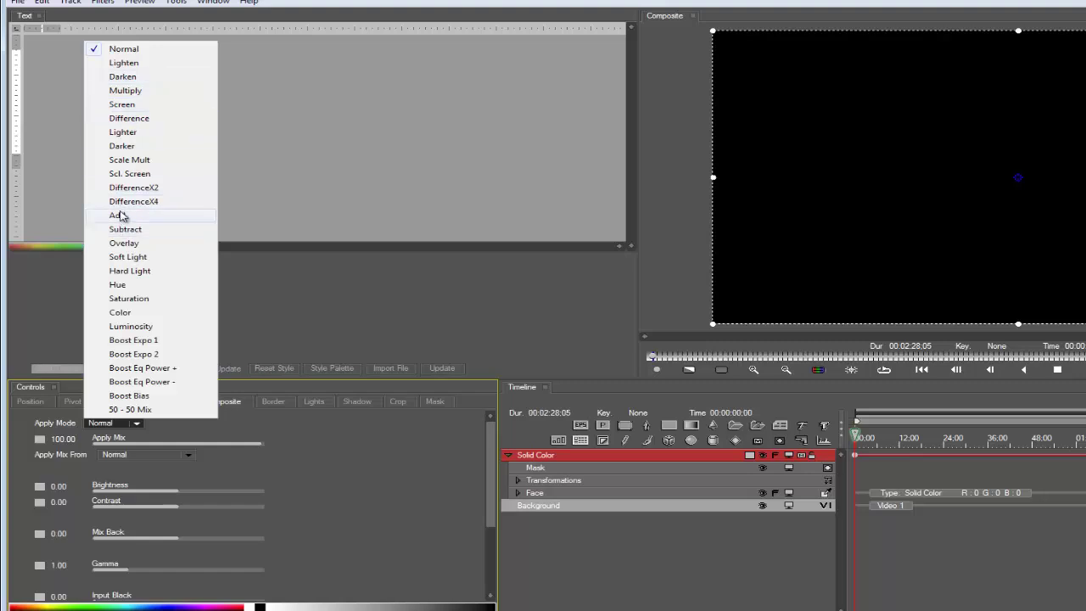
click(120, 216)
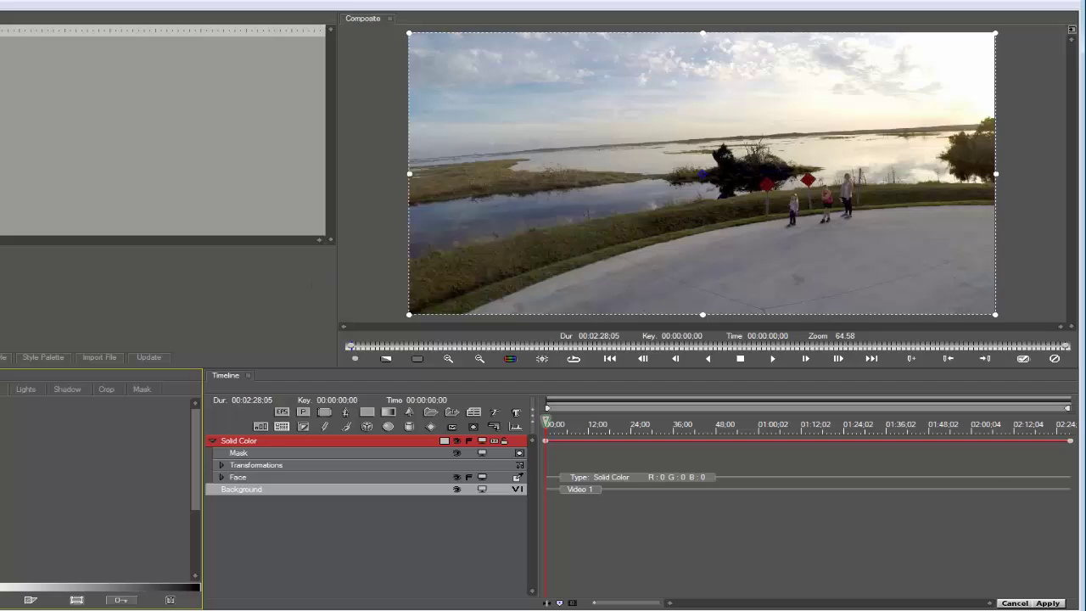
click(1053, 602)
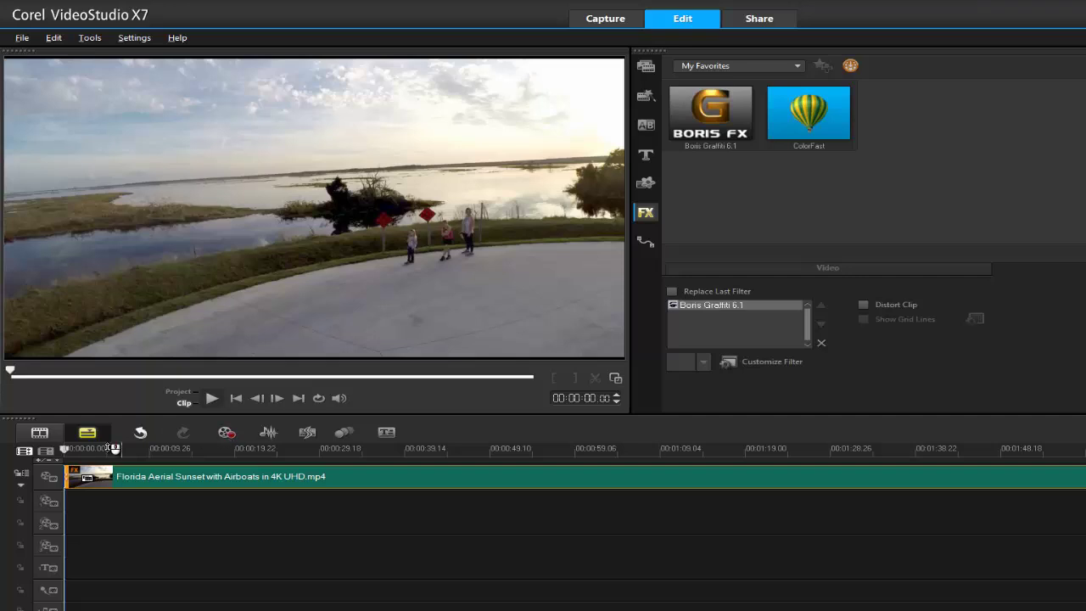
Compare the clip with and without the Boris Graffiti 6.1 filter in the preview.
click(674, 306)
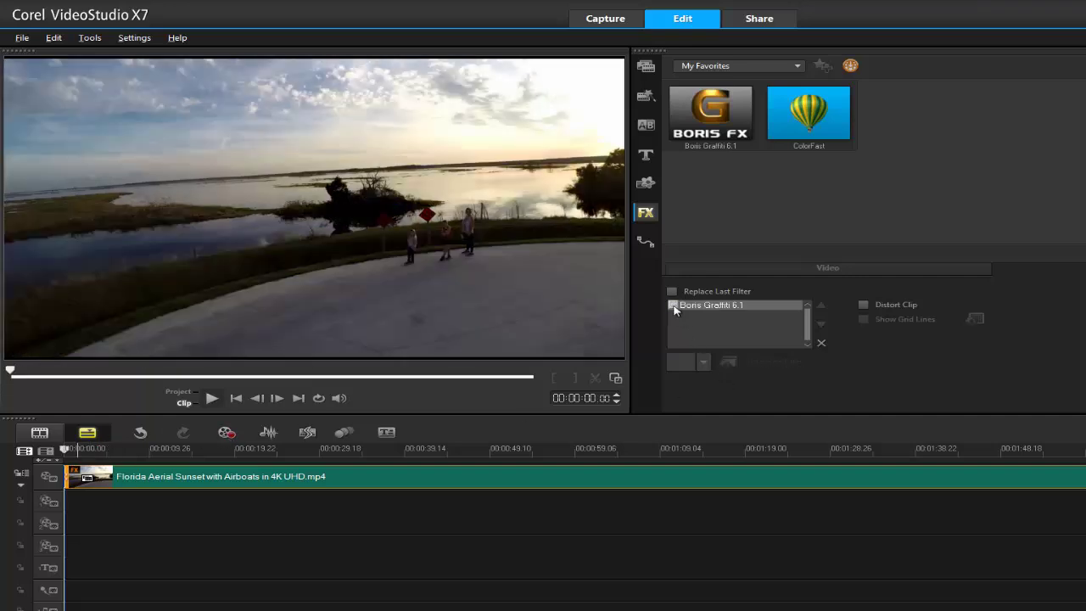
click(674, 305)
click(673, 305)
click(673, 305)
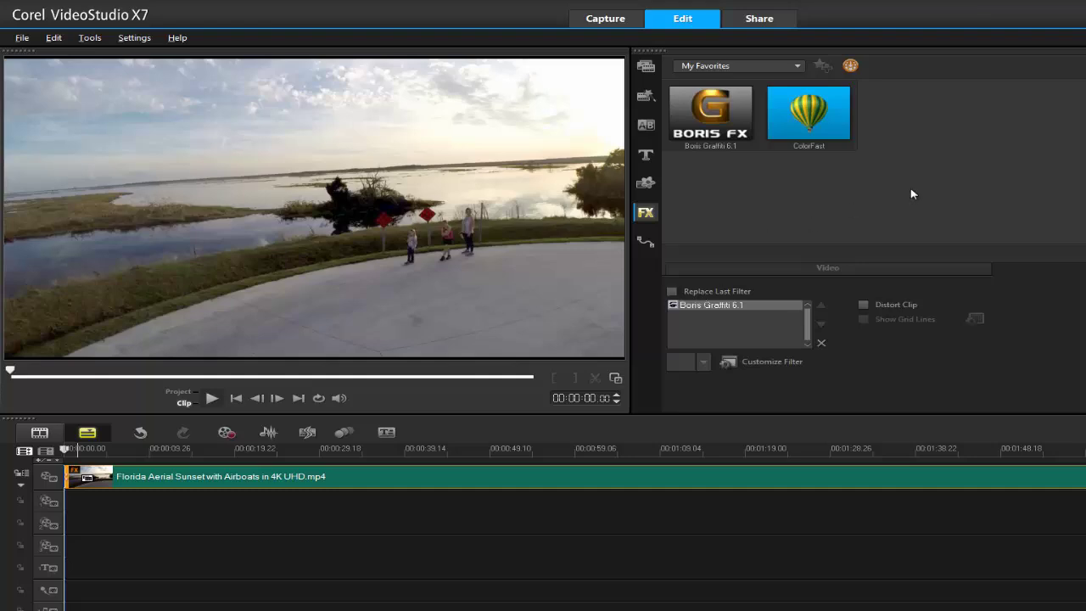
Show all video filters in the library and add the Auto Level filter to the Florida Aerial Sunset clip.
click(800, 68)
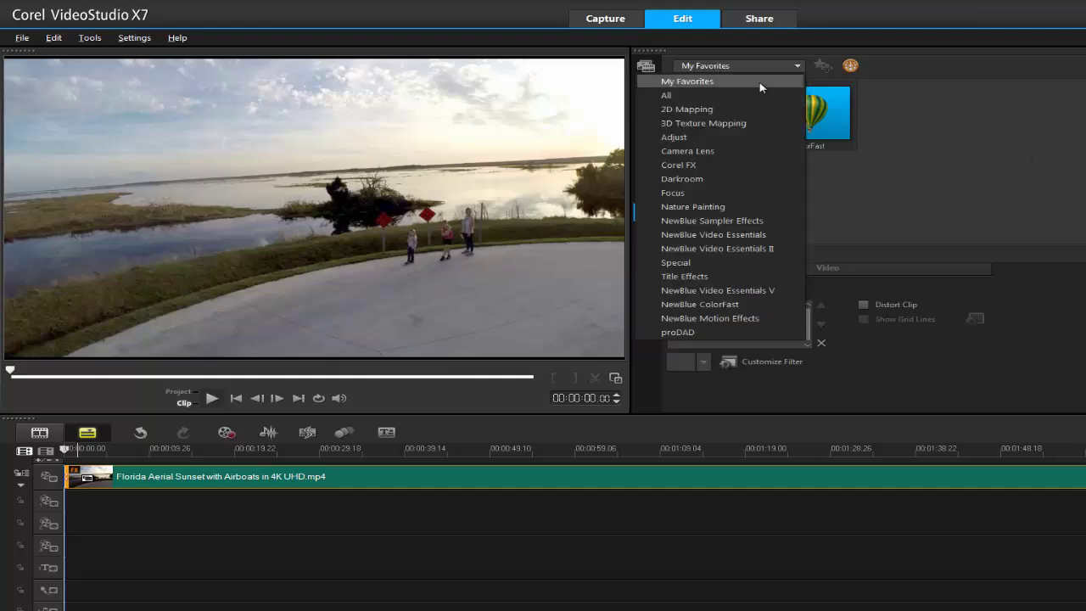
click(768, 81)
click(800, 67)
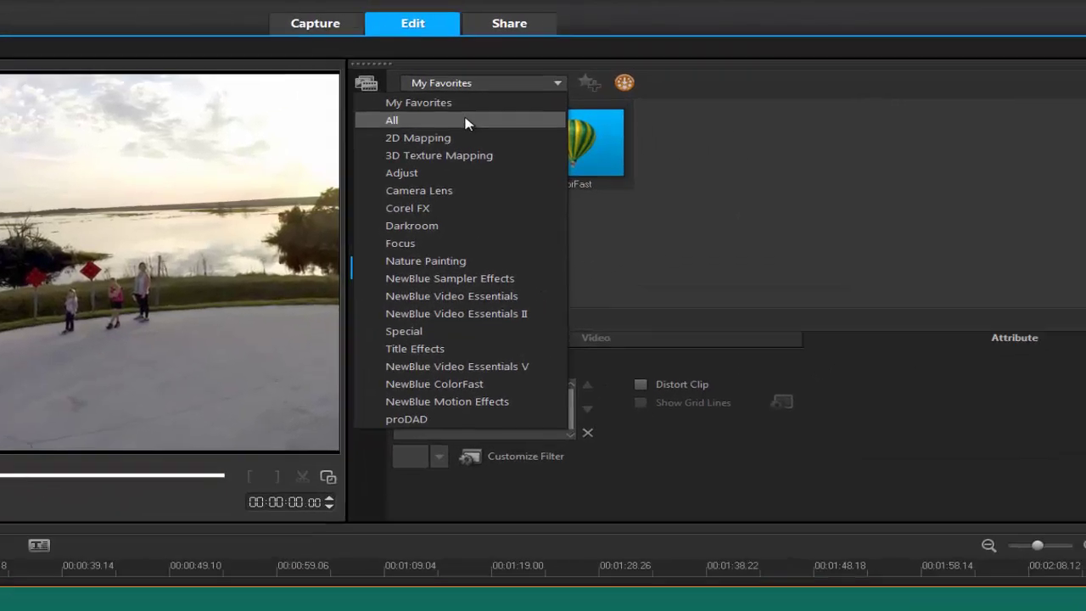
click(725, 96)
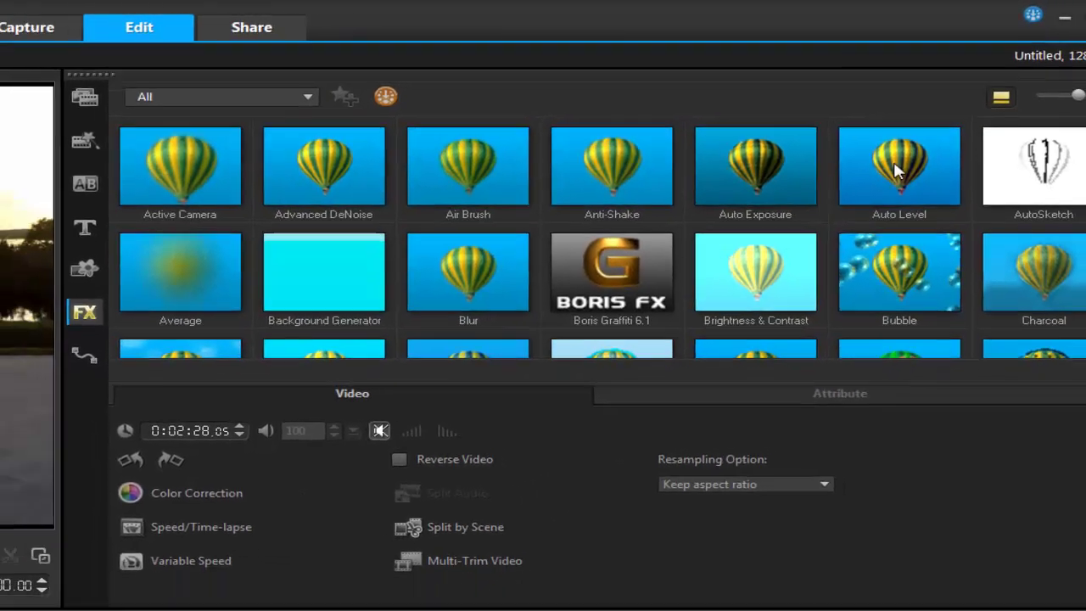
drag(885, 187, 522, 446)
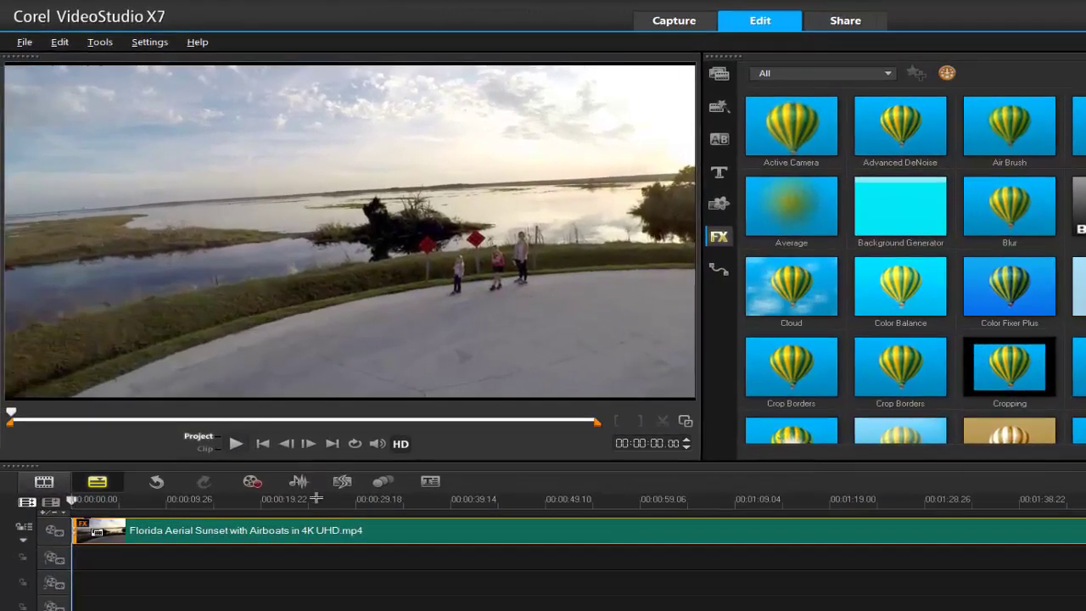
Compare the clip with and without the Auto Level filter at about 1:04 on the timeline.
drag(315, 498, 694, 491)
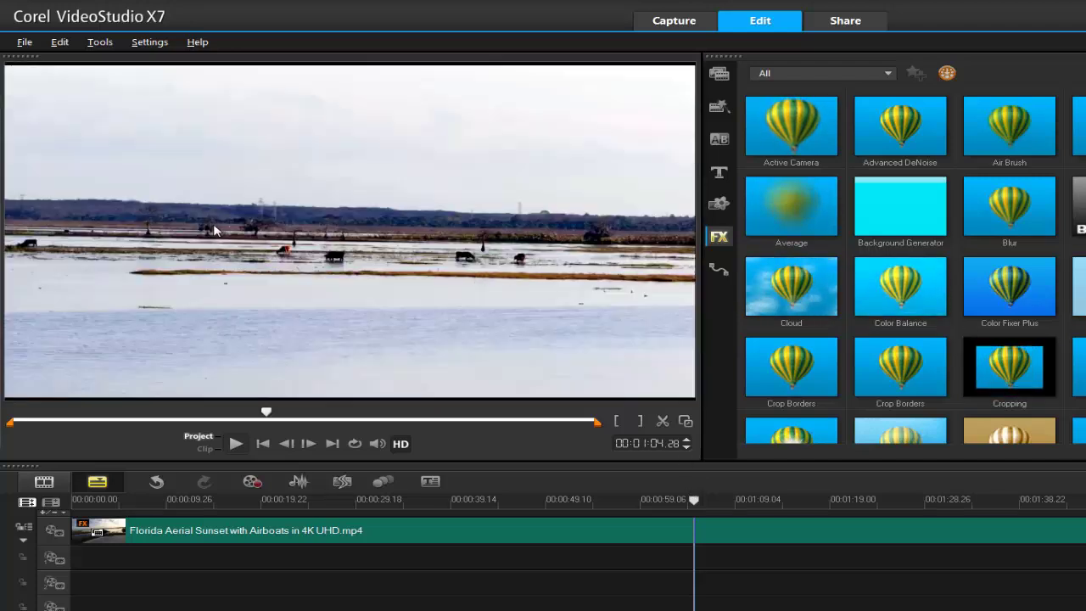
double_click(697, 533)
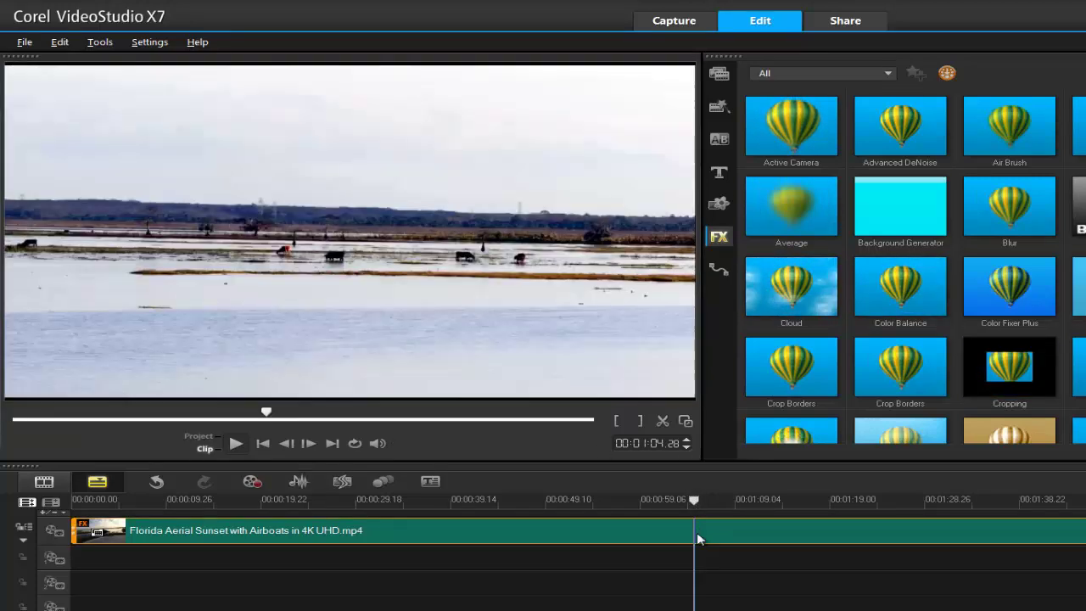
click(750, 352)
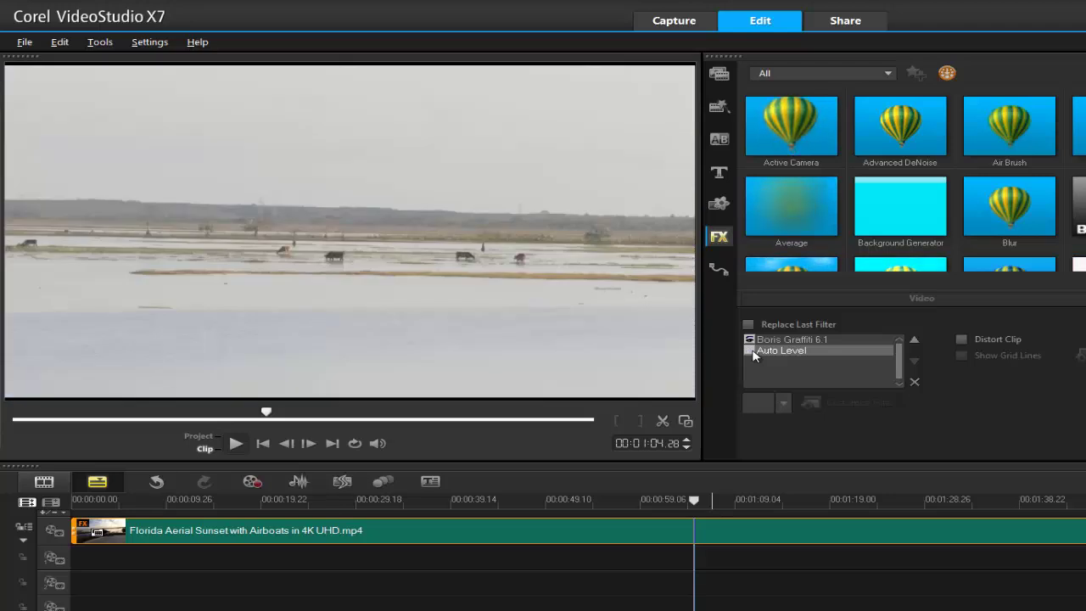
click(751, 351)
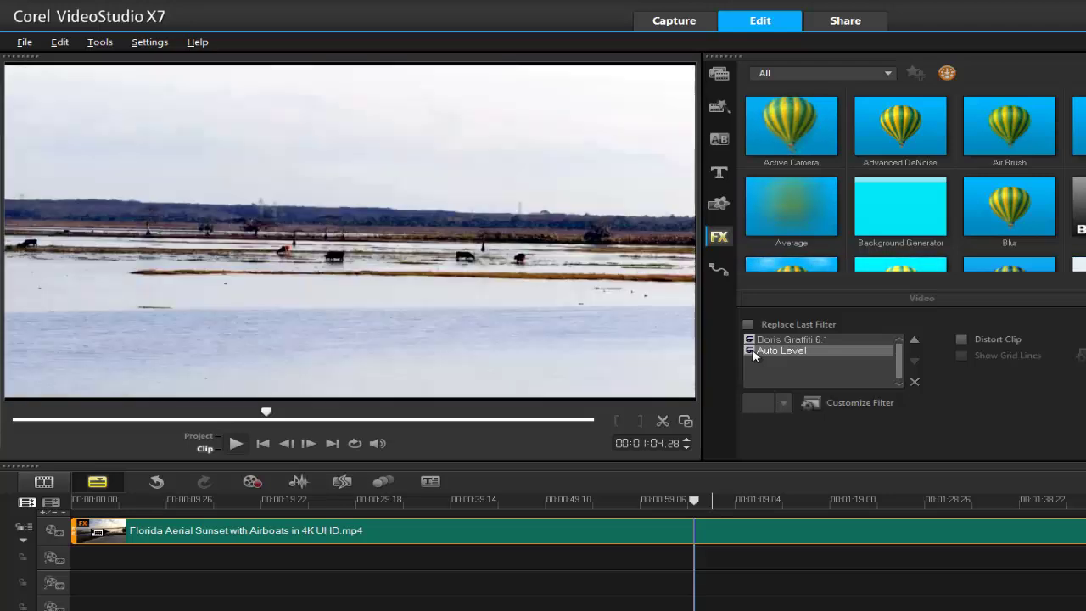
Review other parts of the clip and compare the palm tree scene near 2:24 with Boris Graffiti 6.1 and Auto Level disabled and enabled.
drag(698, 500, 102, 530)
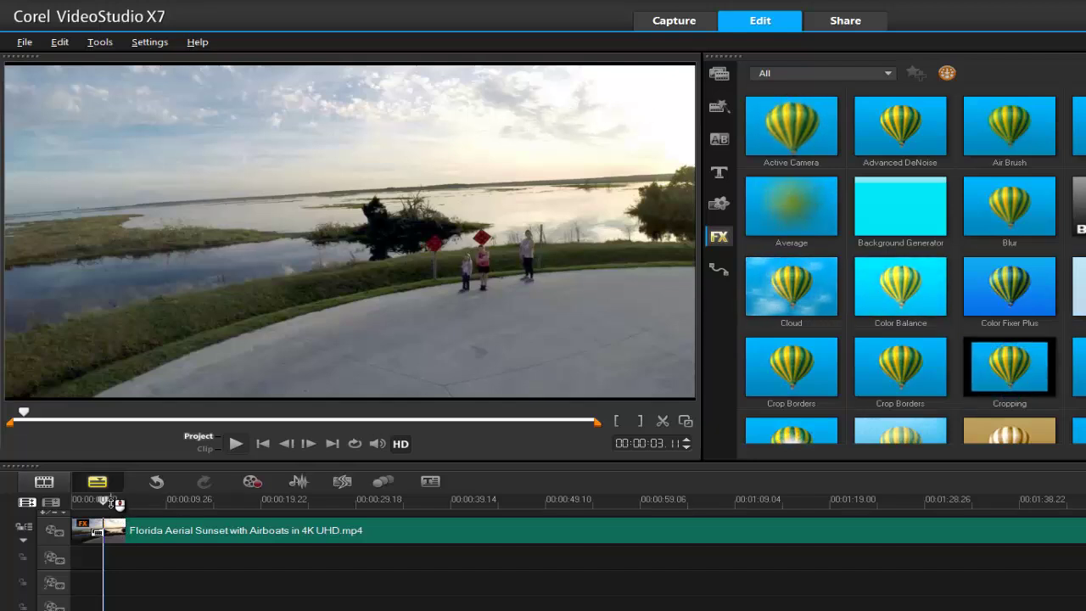
drag(111, 516, 113, 515)
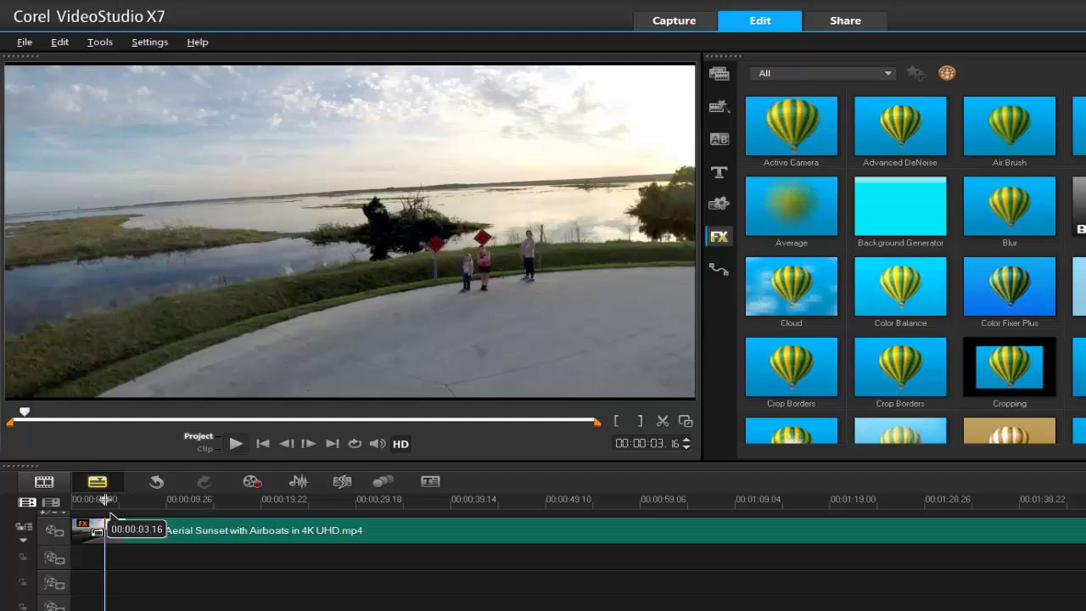
drag(567, 416, 580, 416)
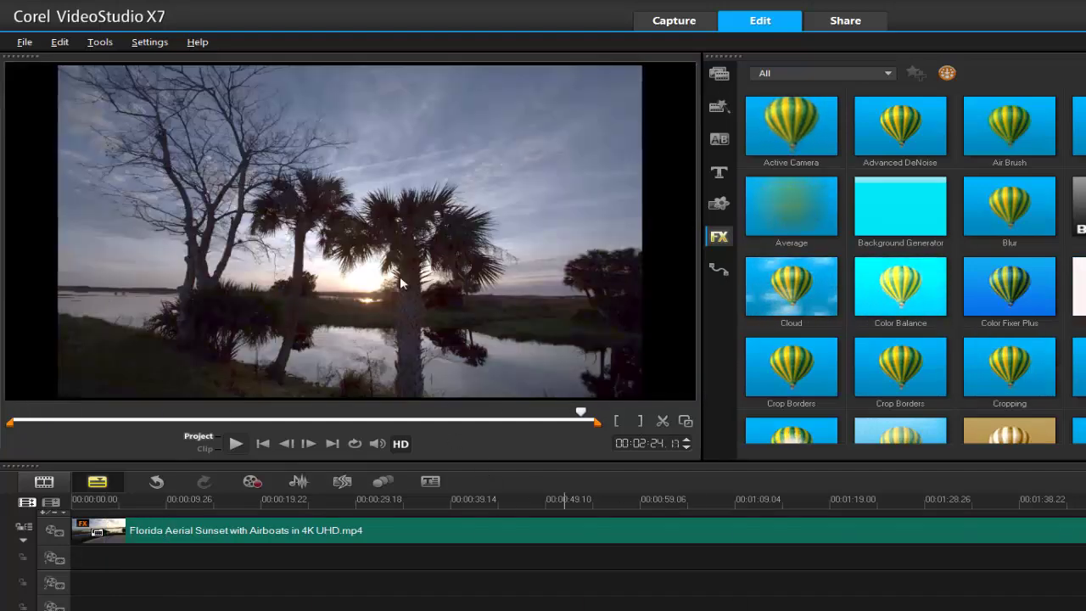
double_click(98, 530)
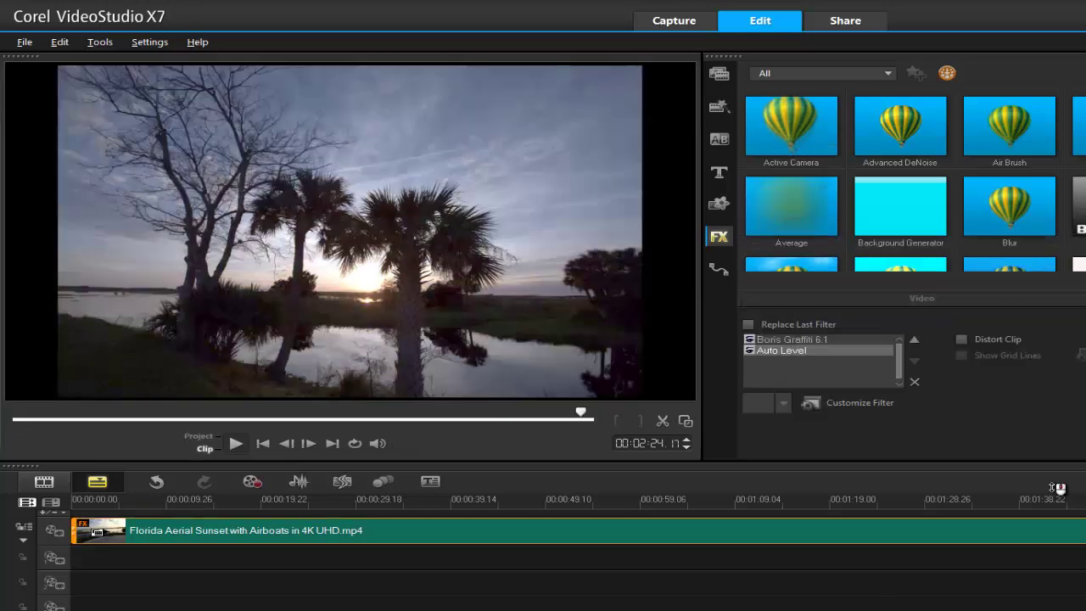
click(750, 340)
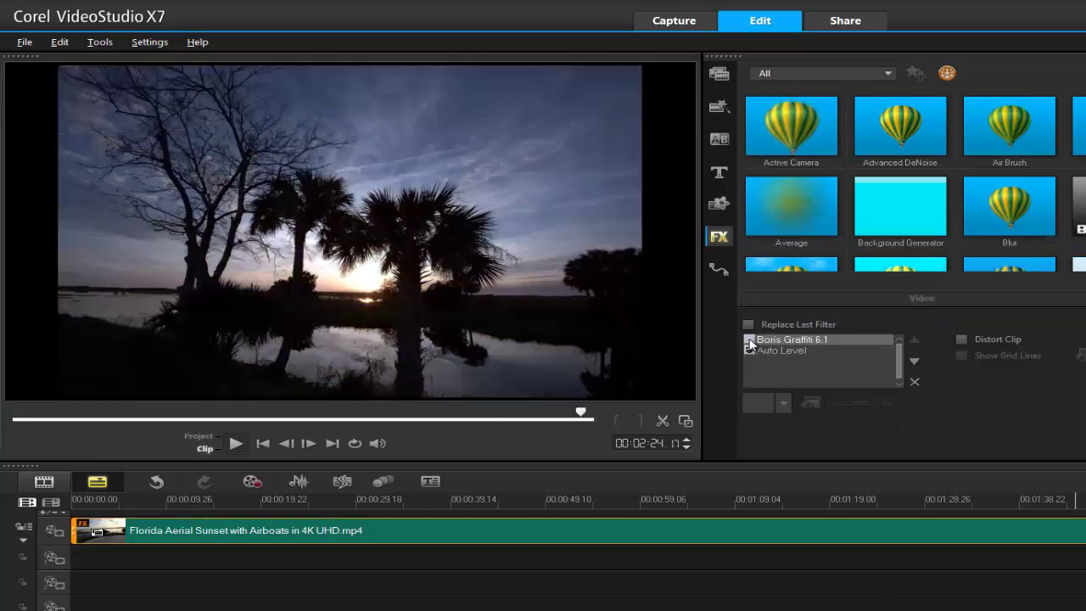
click(749, 349)
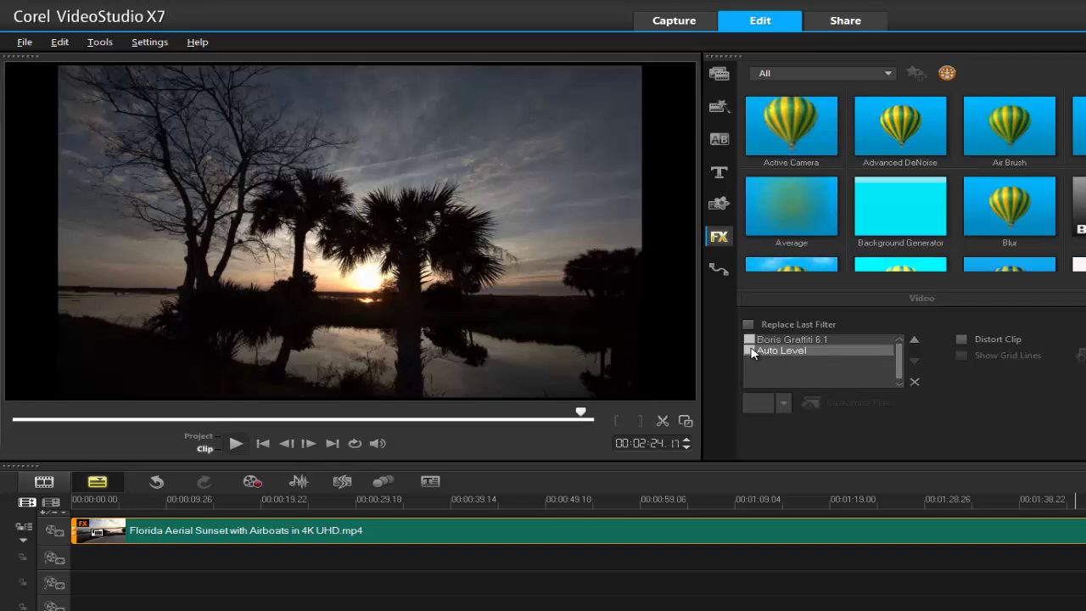
click(750, 351)
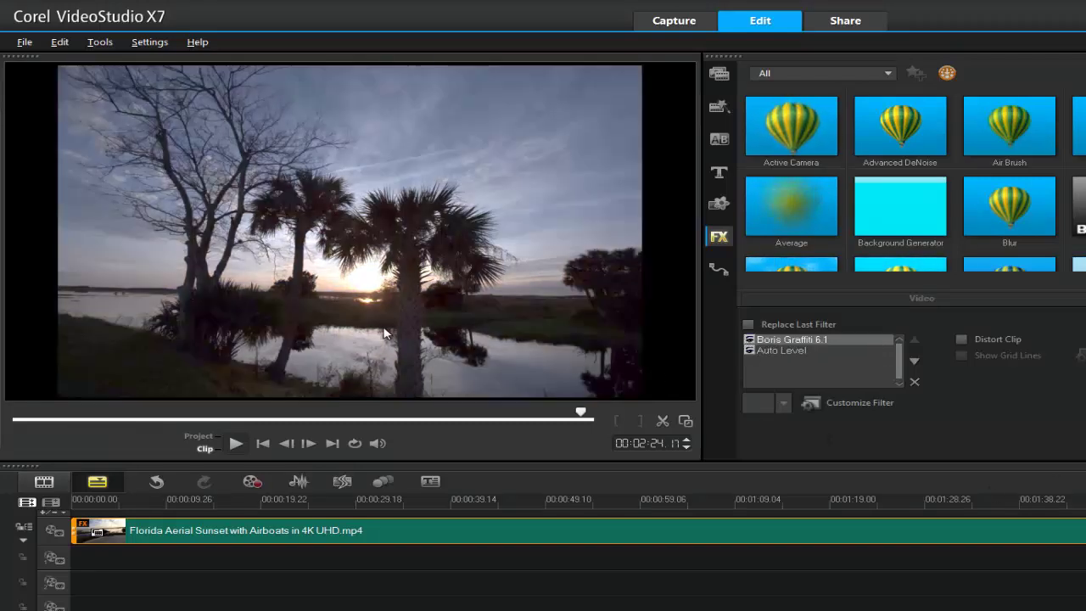
Show the My Favorites filters in the library and add the ColorFast filter to the Florida Aerial Sunset clip.
click(259, 562)
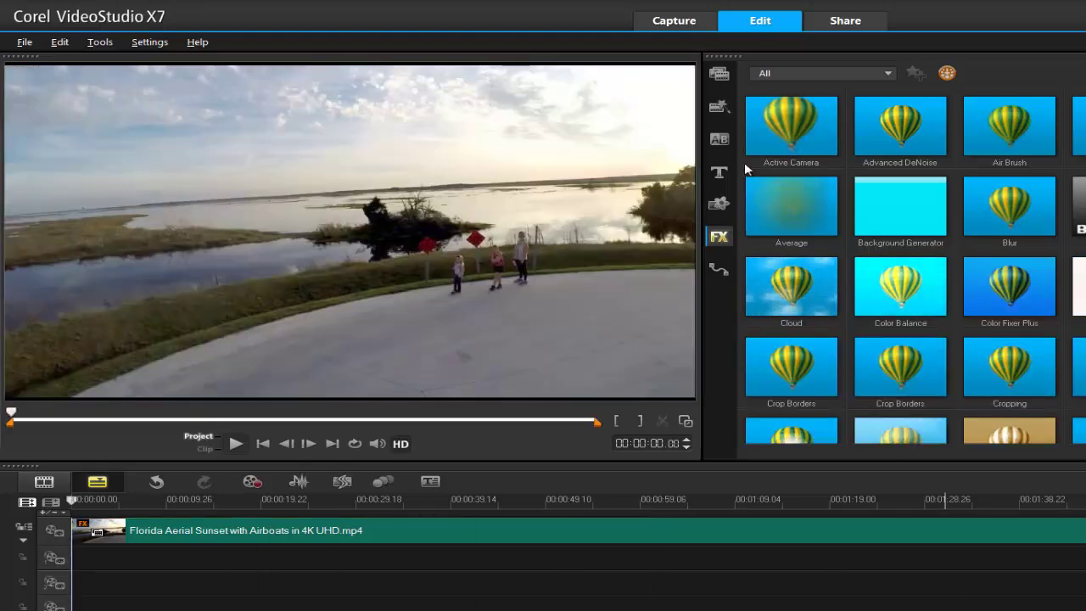
click(872, 73)
click(768, 91)
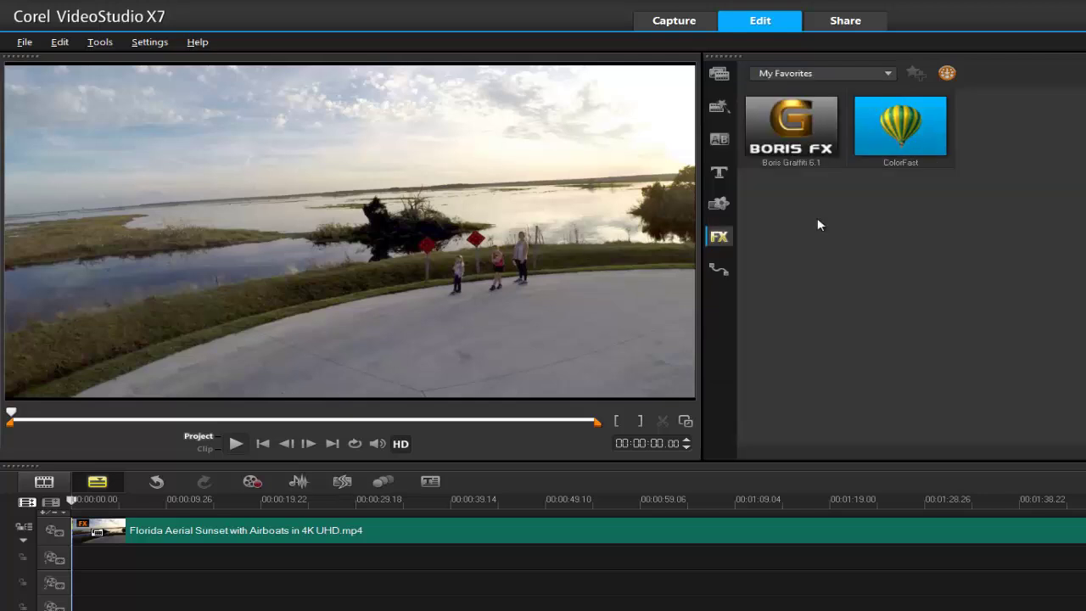
drag(919, 148, 712, 521)
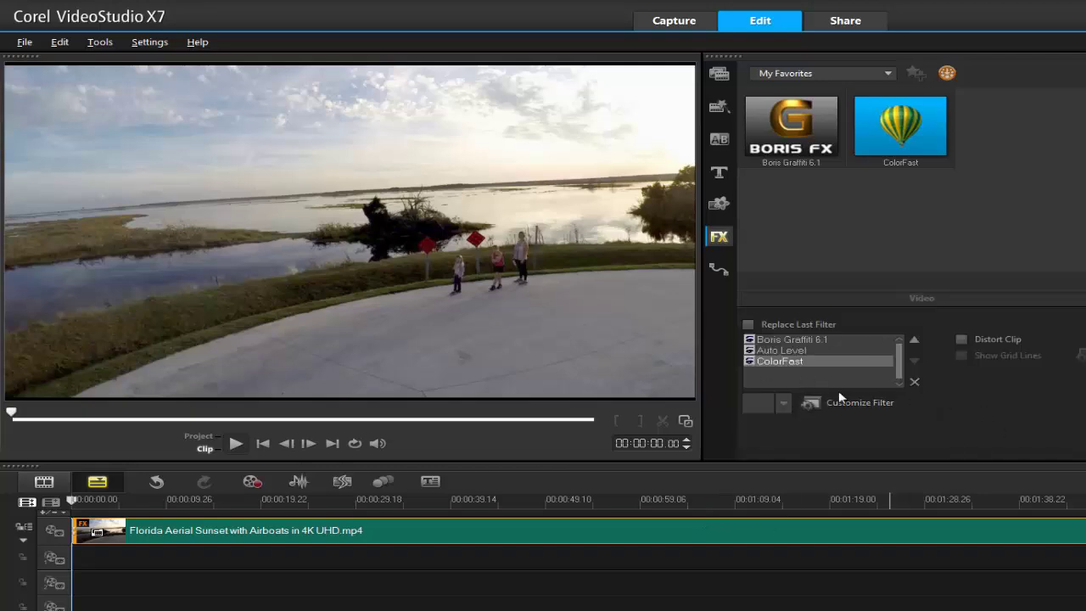
Open the ColorFast filter's customization, go to the clip's first frame and place the dialog beside the preview.
click(837, 402)
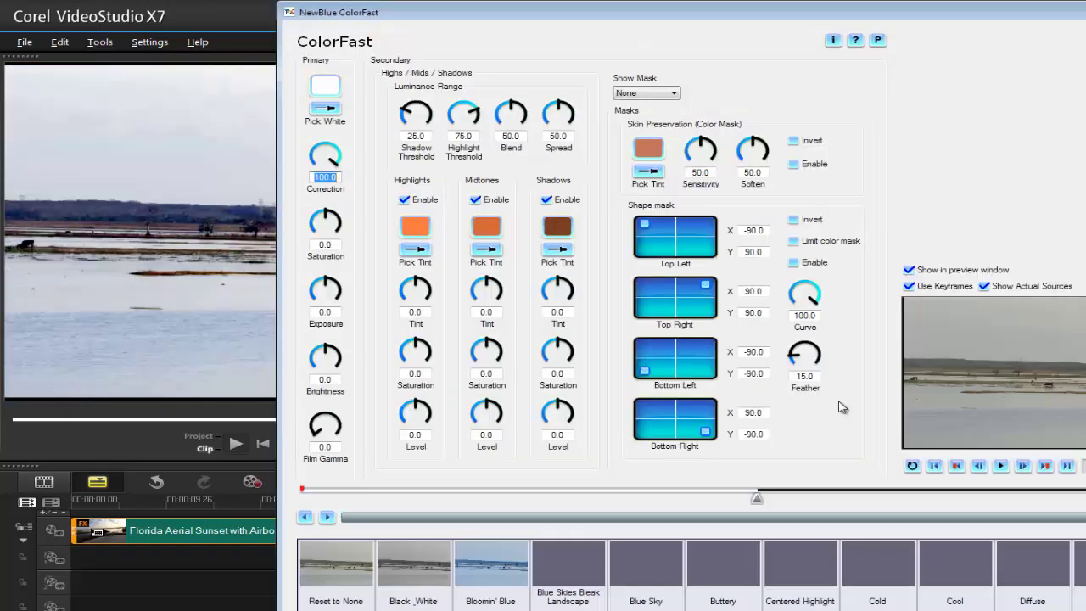
drag(674, 17, 1009, 30)
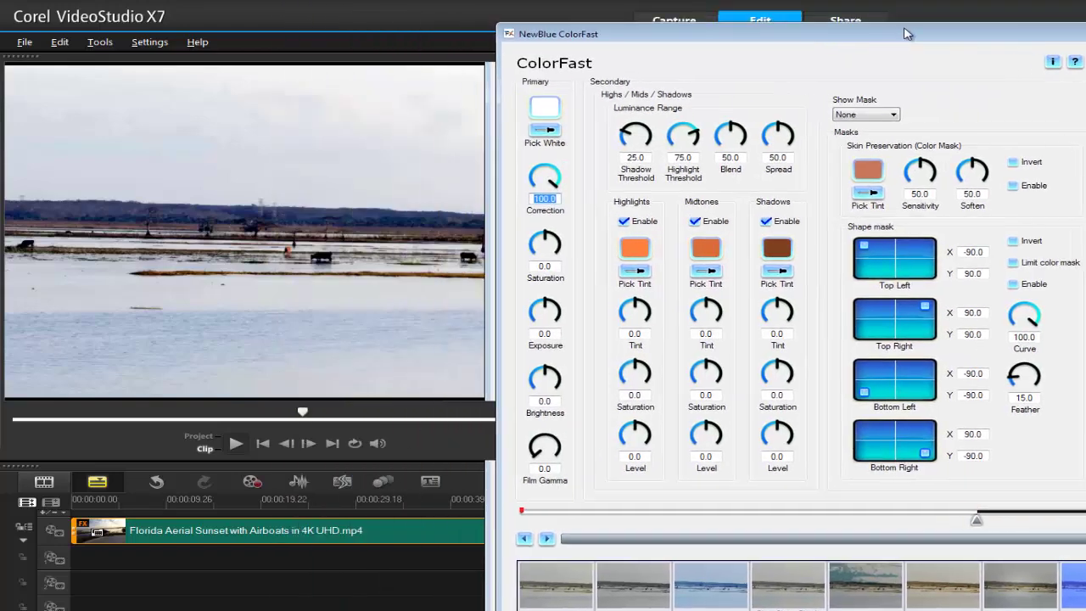
drag(935, 30, 779, 36)
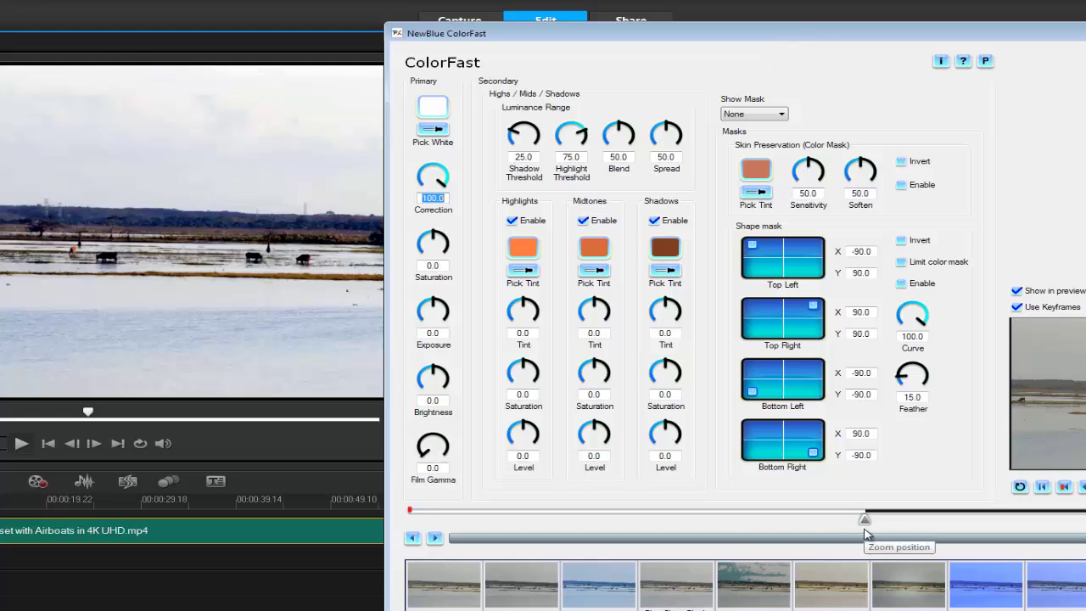
drag(868, 533, 411, 530)
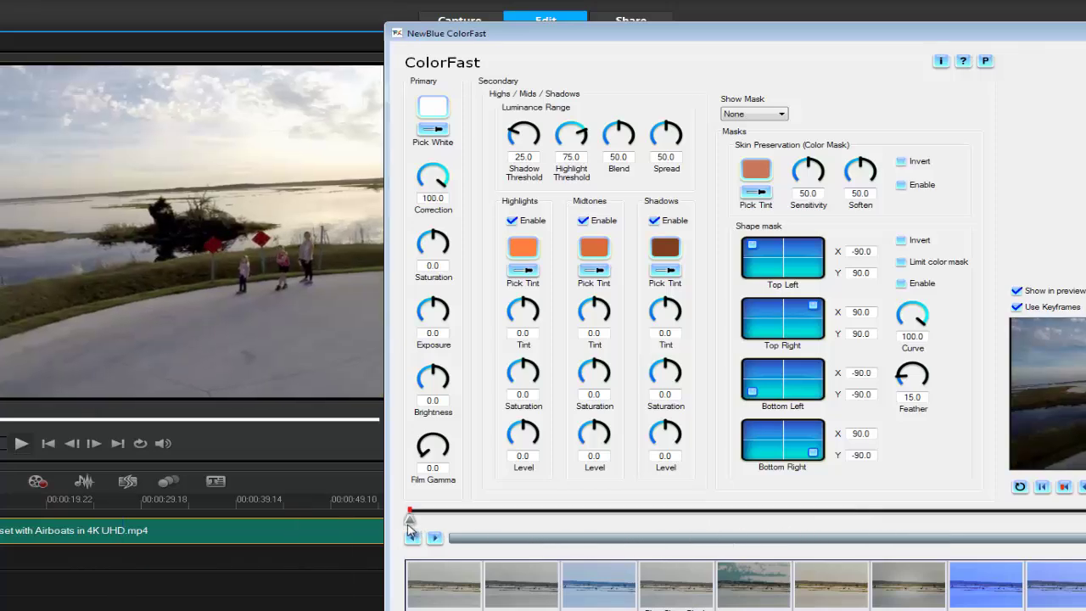
drag(638, 41, 735, 44)
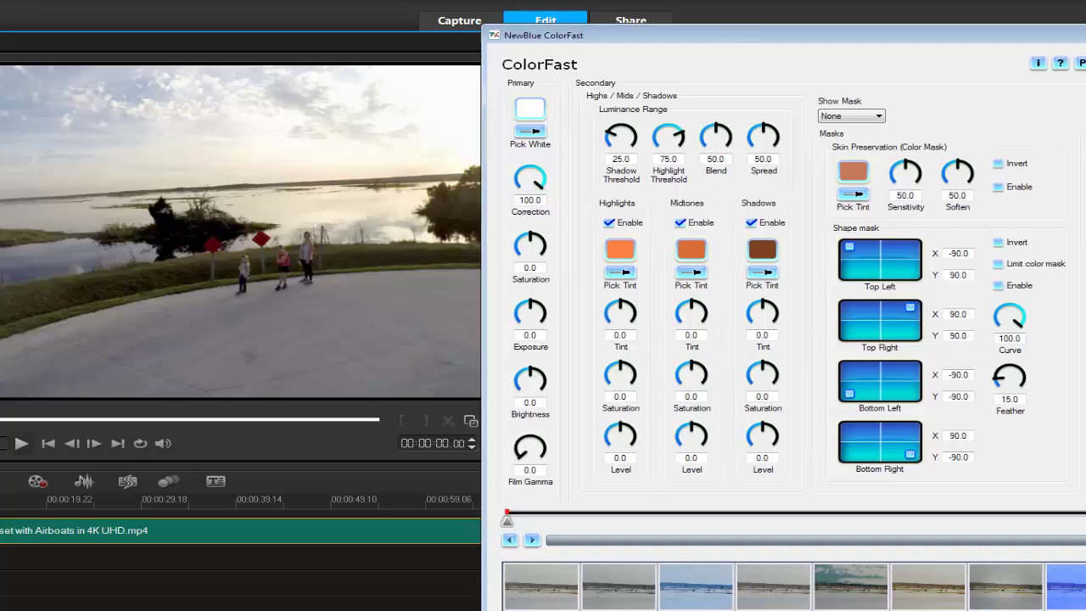
drag(1048, 46, 801, 52)
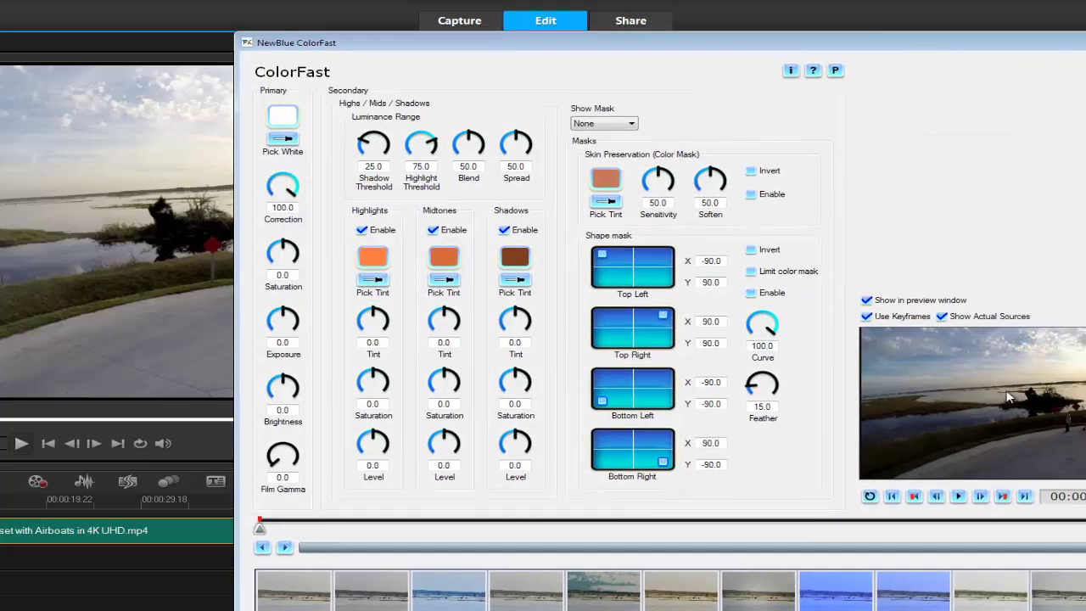
drag(690, 47, 870, 46)
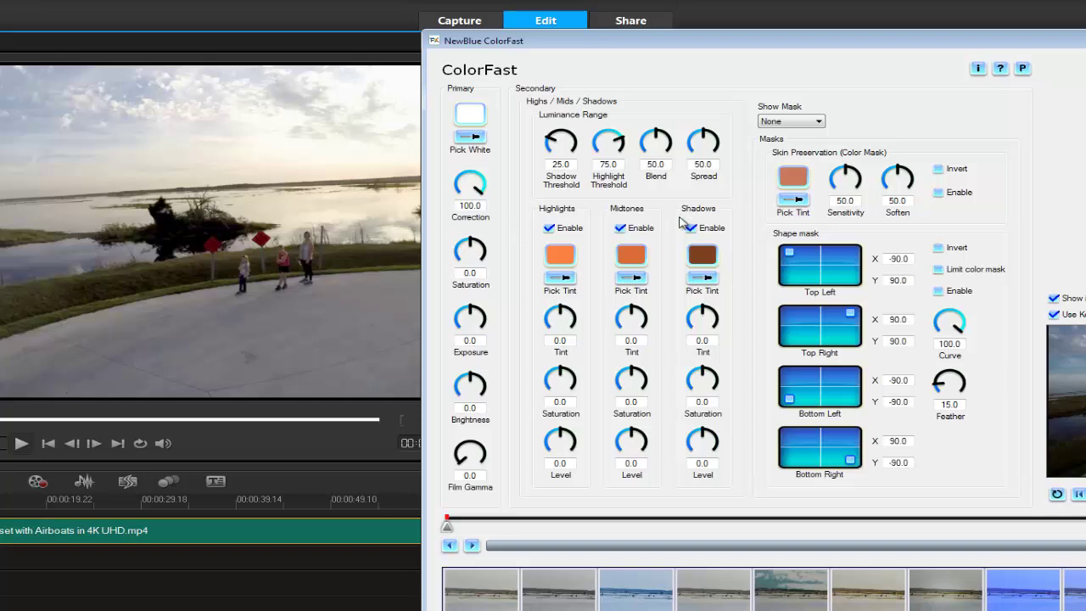
drag(957, 45, 1025, 23)
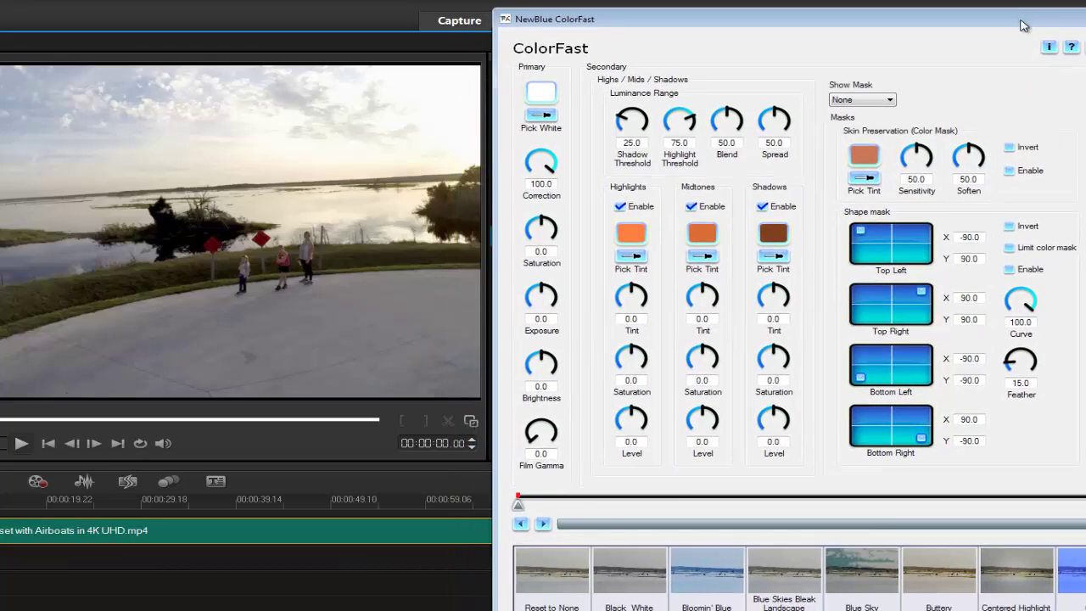
Sample the bright sky in the preview as ColorFast's primary white reference.
click(541, 113)
click(543, 116)
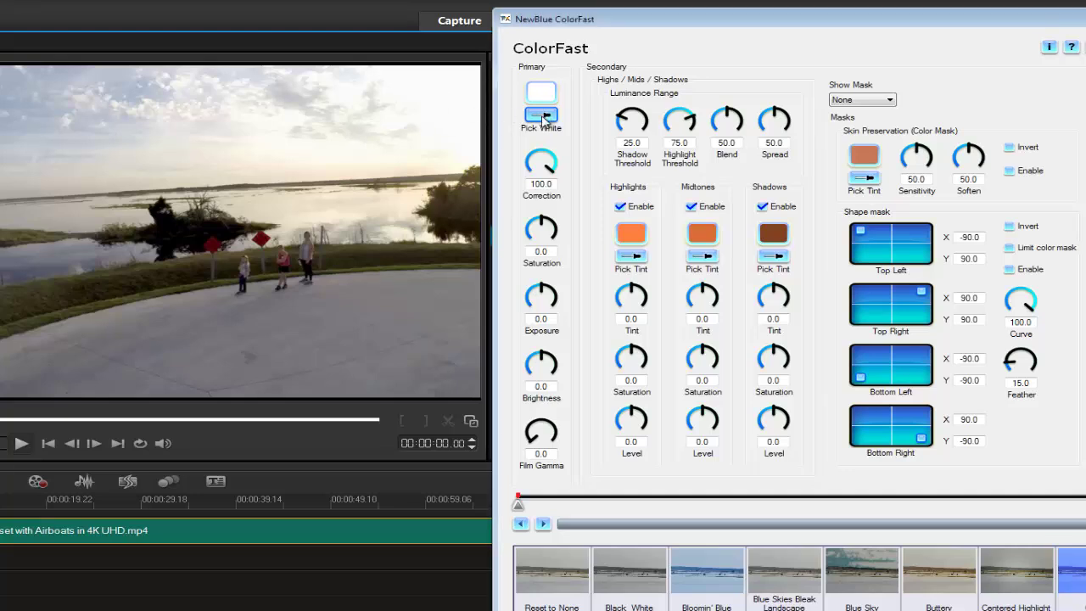
click(459, 103)
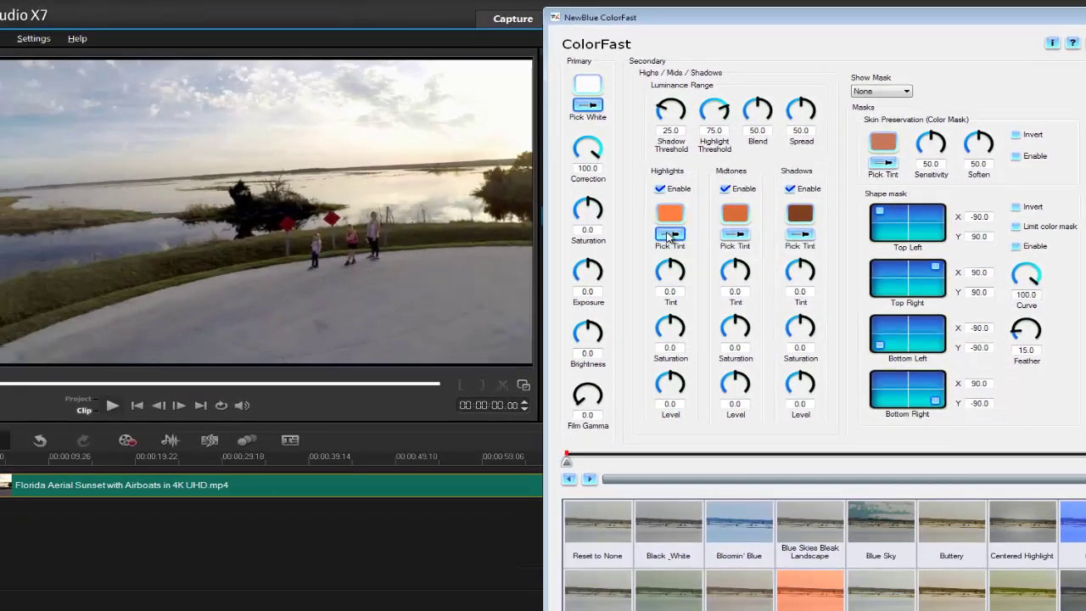
Sample white as the Highlights tint and set the Highlights Level to -82.3.
click(670, 231)
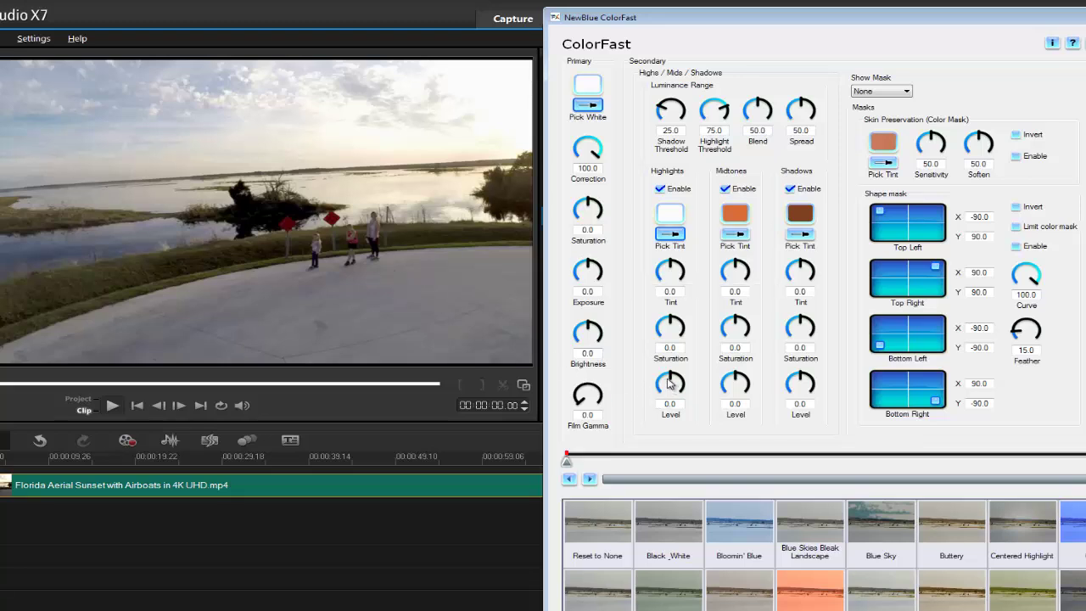
mouse_move(670, 384)
mouse_down()
mouse_move(659, 386)
mouse_move(677, 379)
mouse_move(687, 395)
mouse_up()
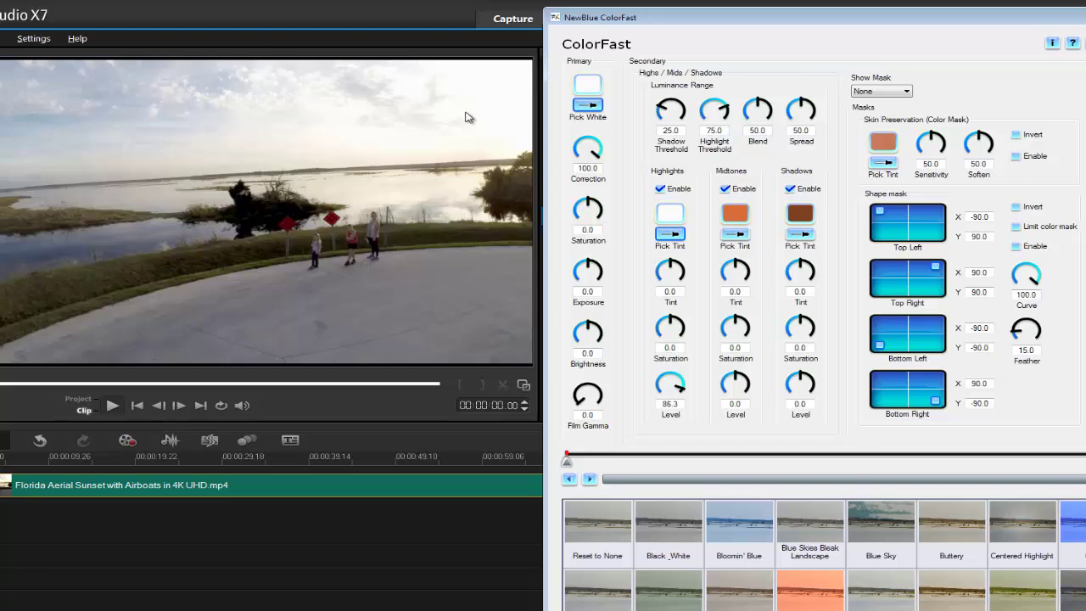
drag(681, 385, 664, 383)
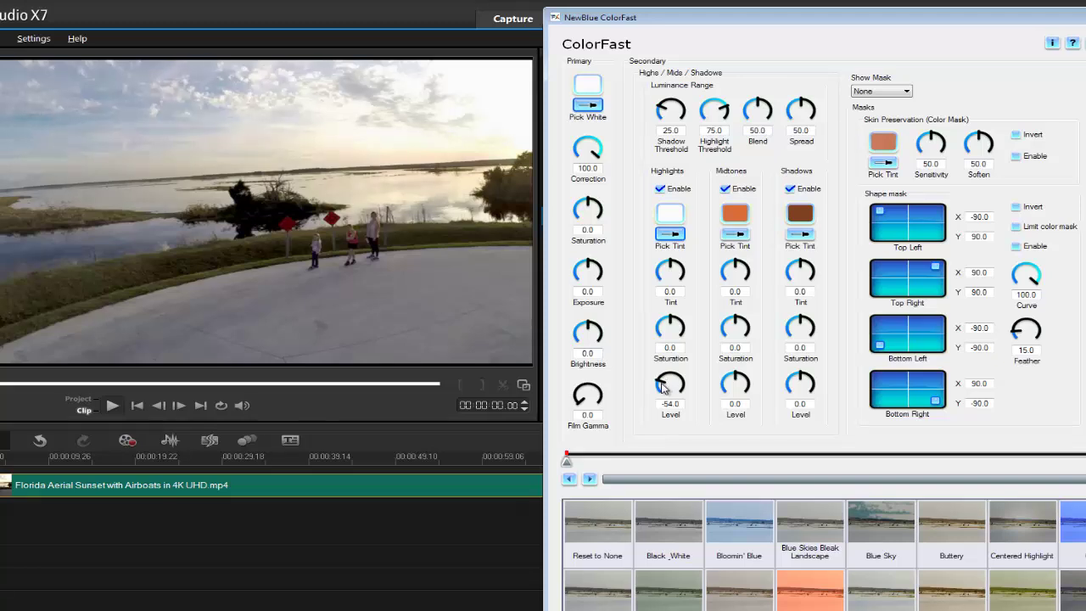
drag(664, 390, 664, 391)
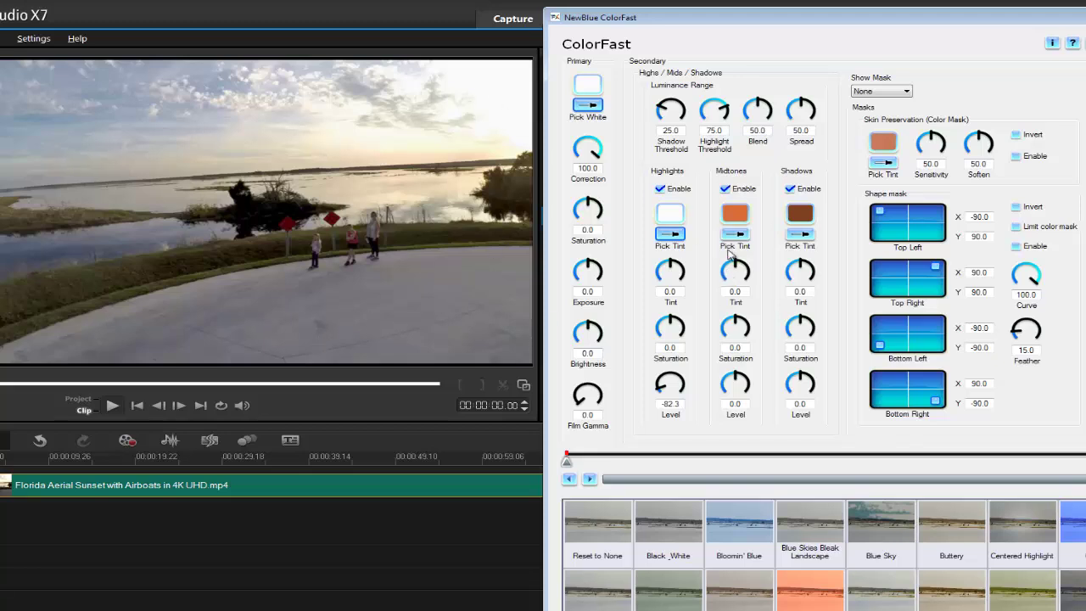
Sample pavement gray as the Midtones tint with Level 27.0, and black as the Shadows tint with Level 45.1.
click(490, 307)
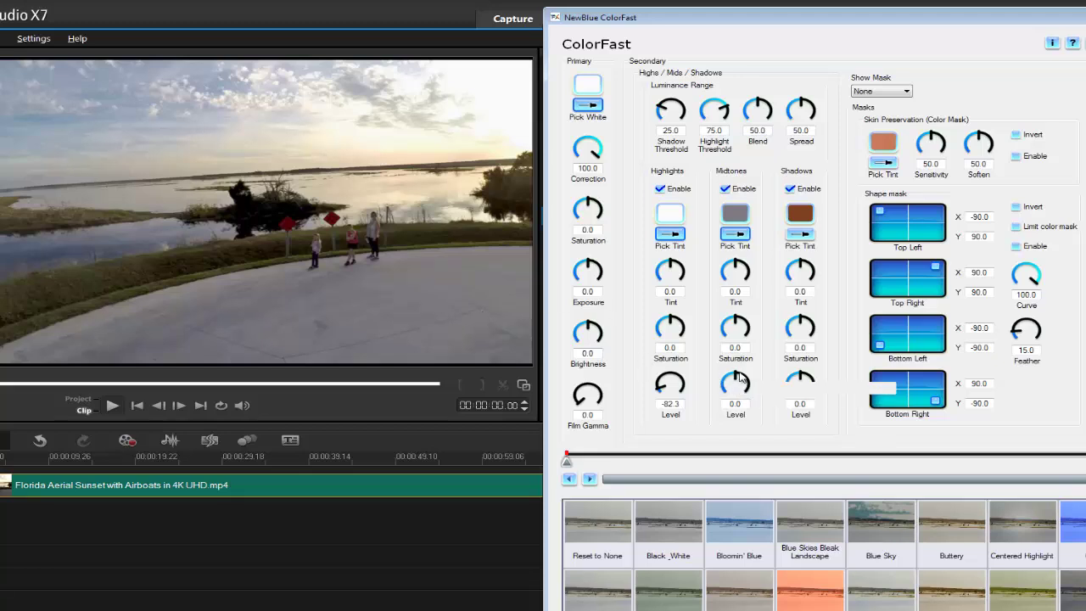
drag(744, 379, 399, 354)
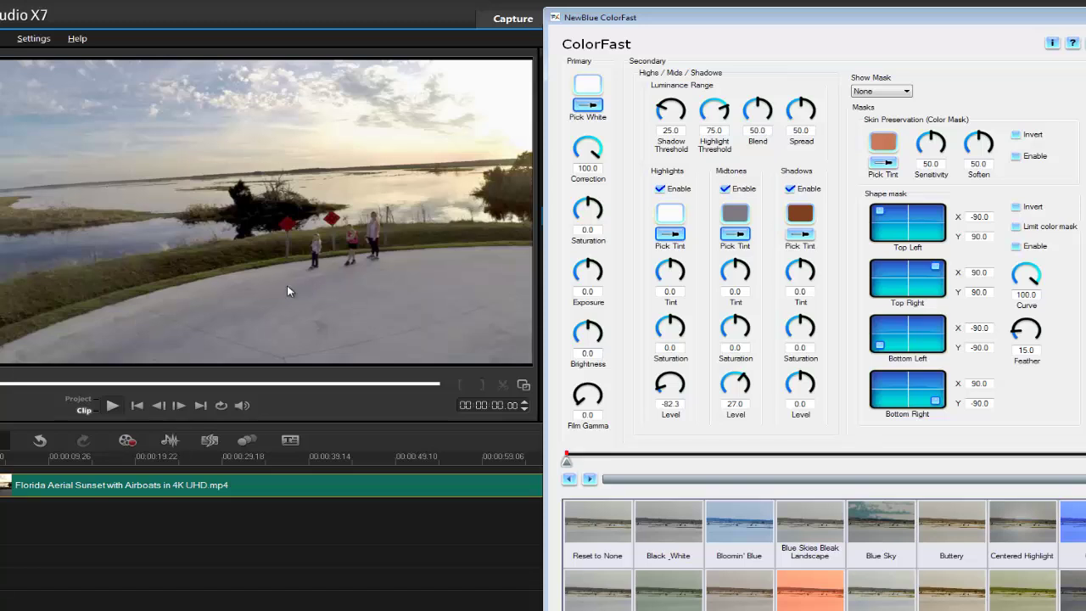
click(800, 233)
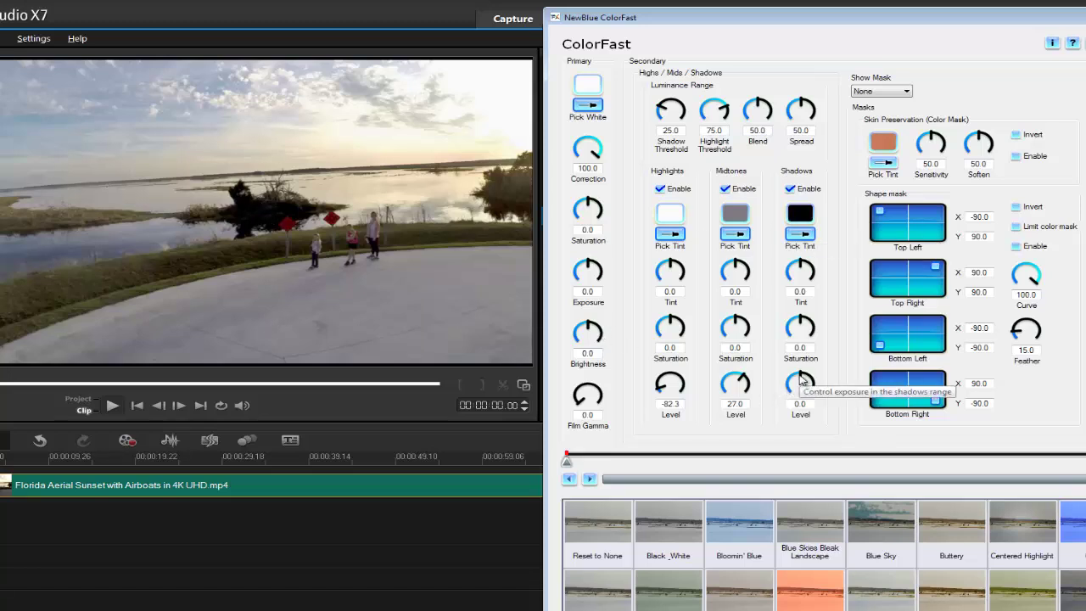
drag(799, 378, 807, 379)
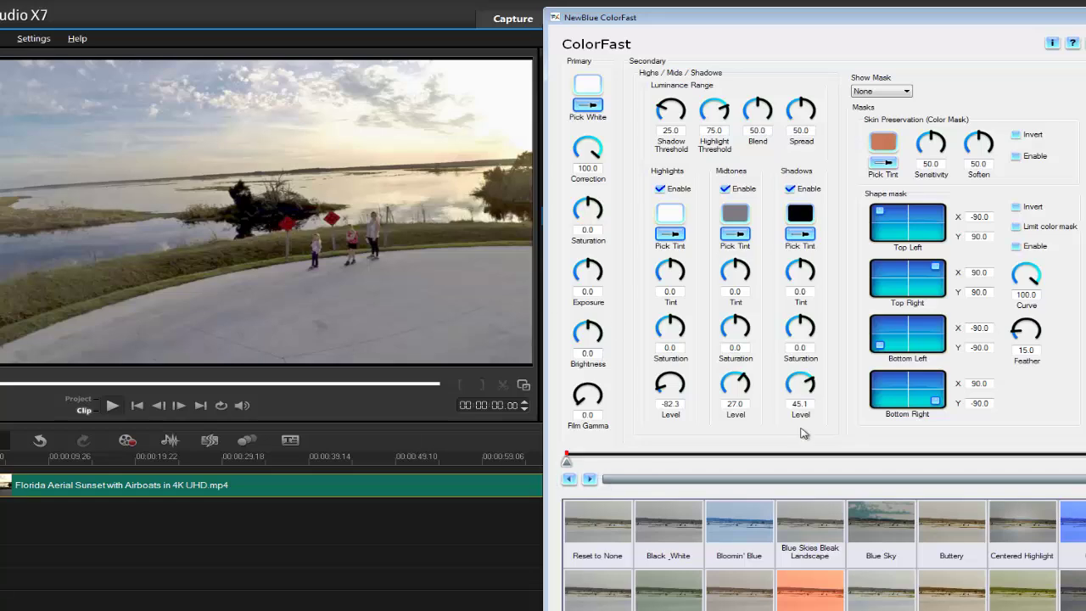
Copy the ColorFast settings to the clip's last keyframe at 02:28.04 and accept the filter customization.
drag(894, 9, 772, 12)
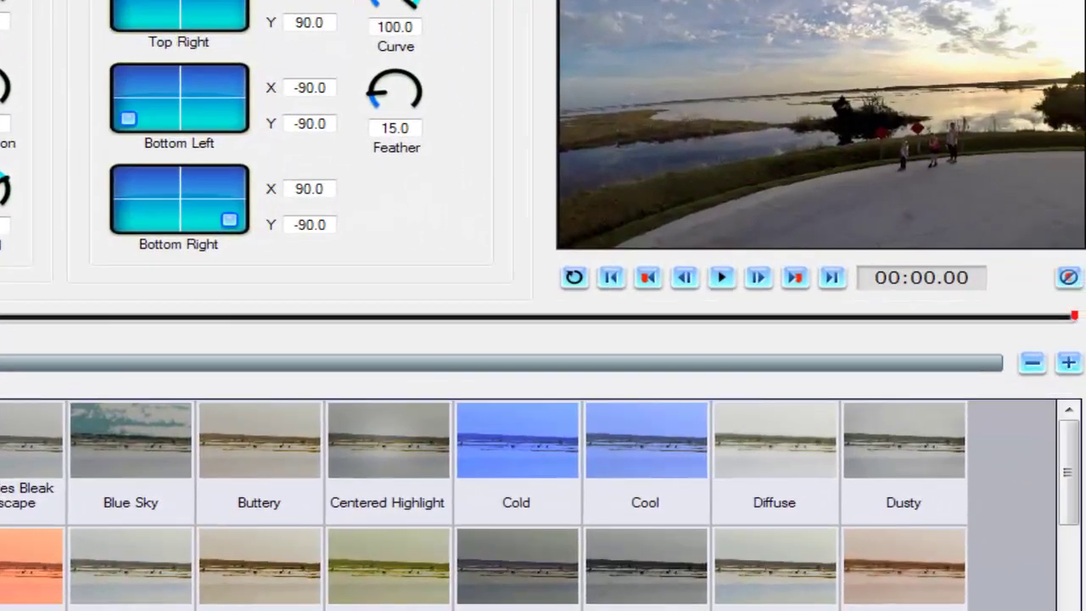
click(795, 280)
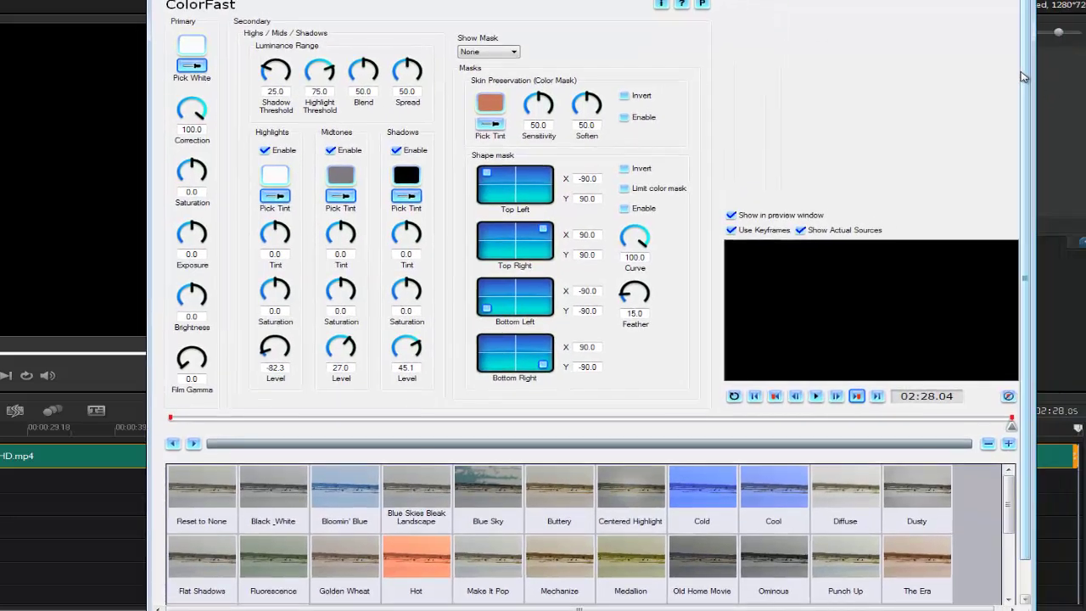
scroll(1023, 76, down, 1)
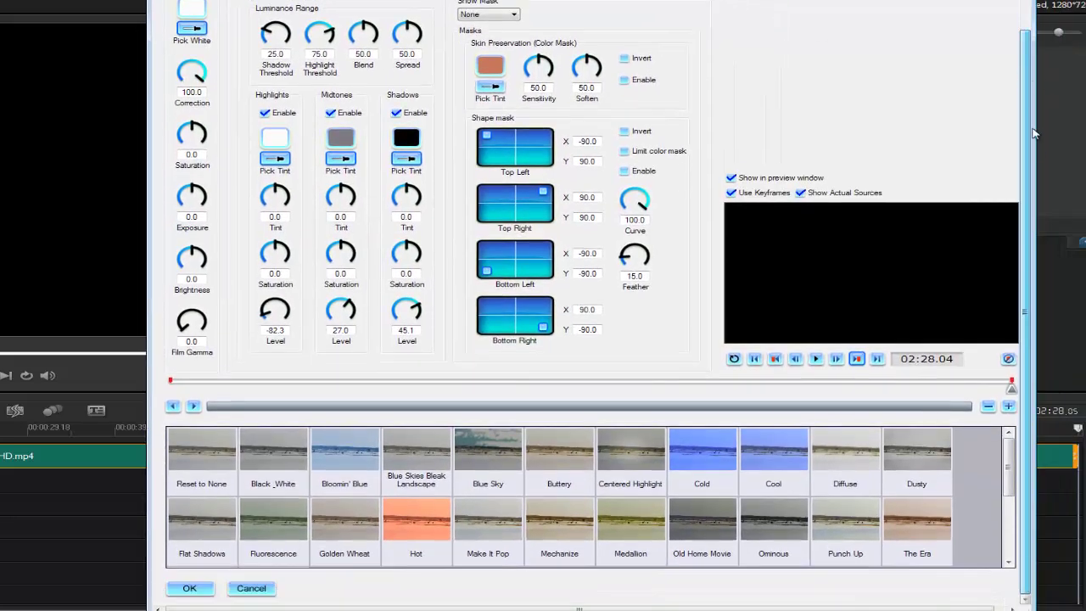
click(190, 589)
Scrub back through the corrected project from near its end to about 36 seconds.
drag(1078, 427, 1054, 427)
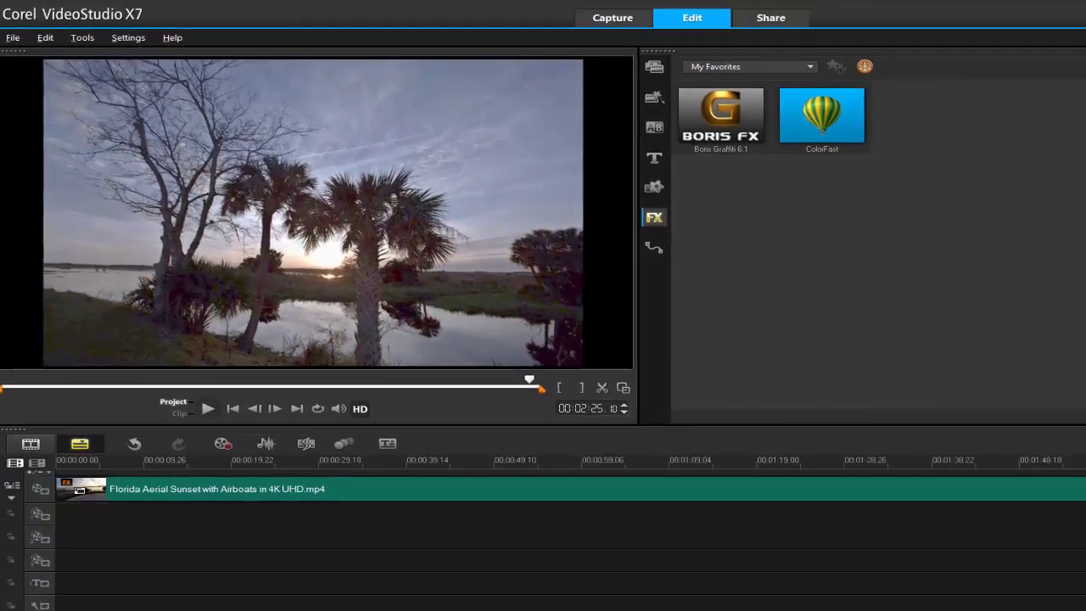
drag(529, 379, 524, 379)
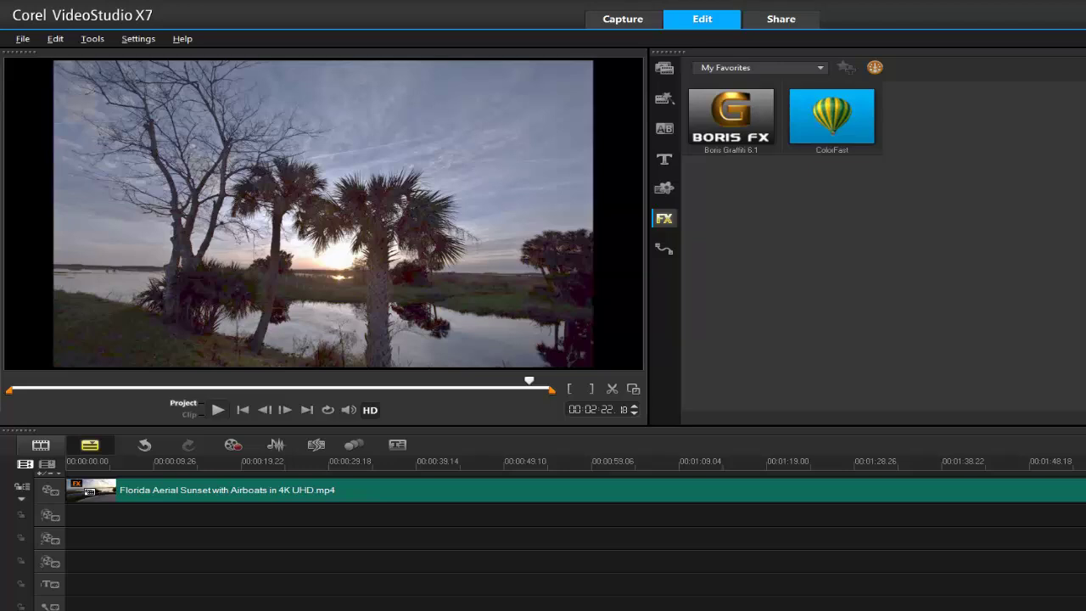
drag(946, 463, 388, 482)
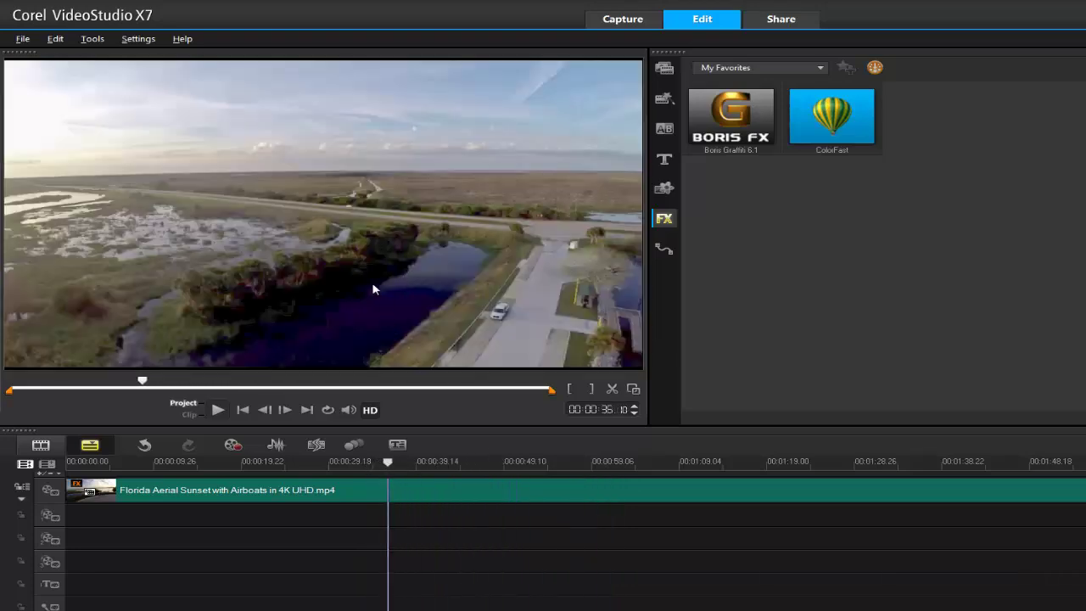
Compare the clip with Boris Graffiti 6.1, Auto Level and ColorFast turned off, re-enabling the three filters one after another.
click(385, 488)
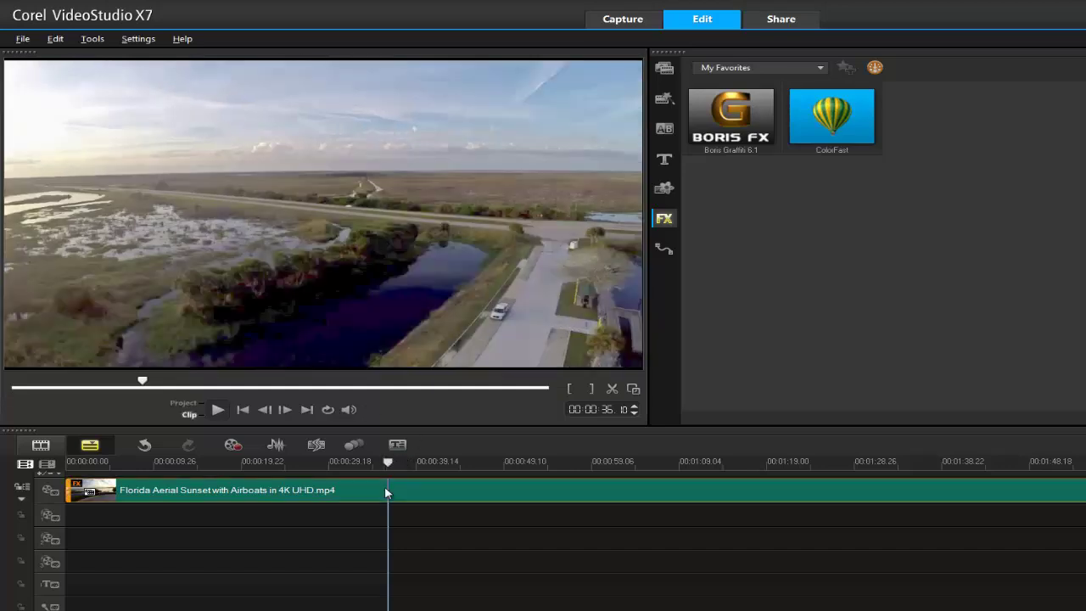
double_click(391, 490)
click(692, 313)
click(692, 324)
click(693, 334)
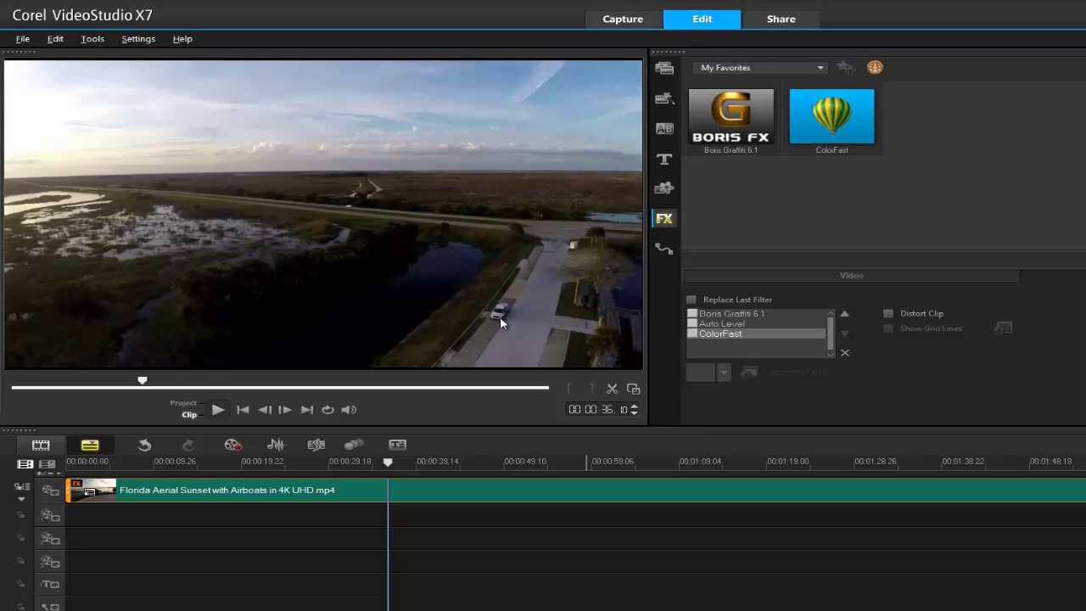
click(692, 314)
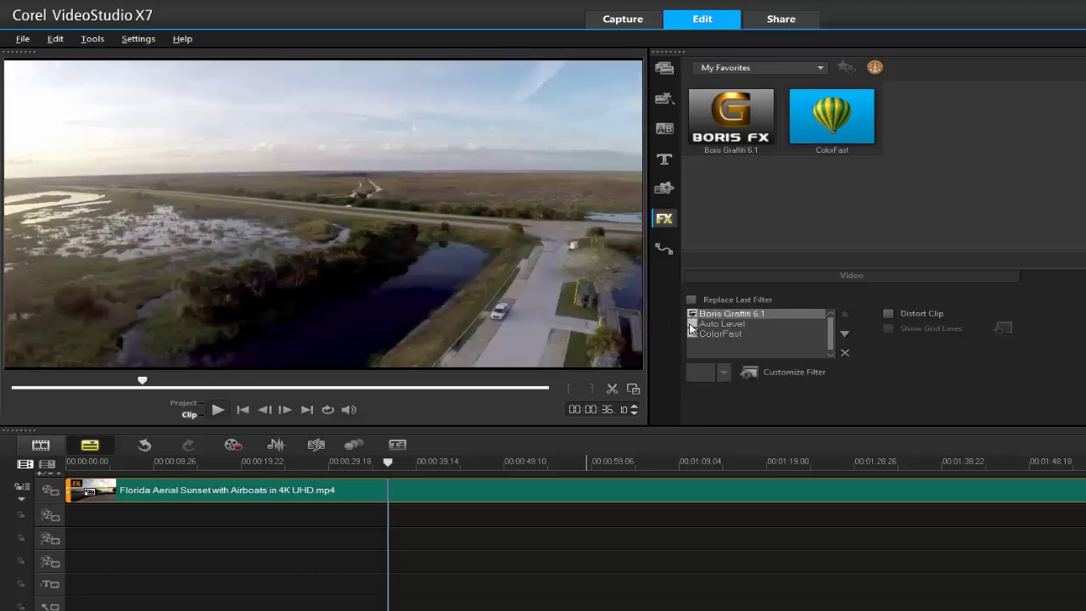
click(693, 323)
click(692, 334)
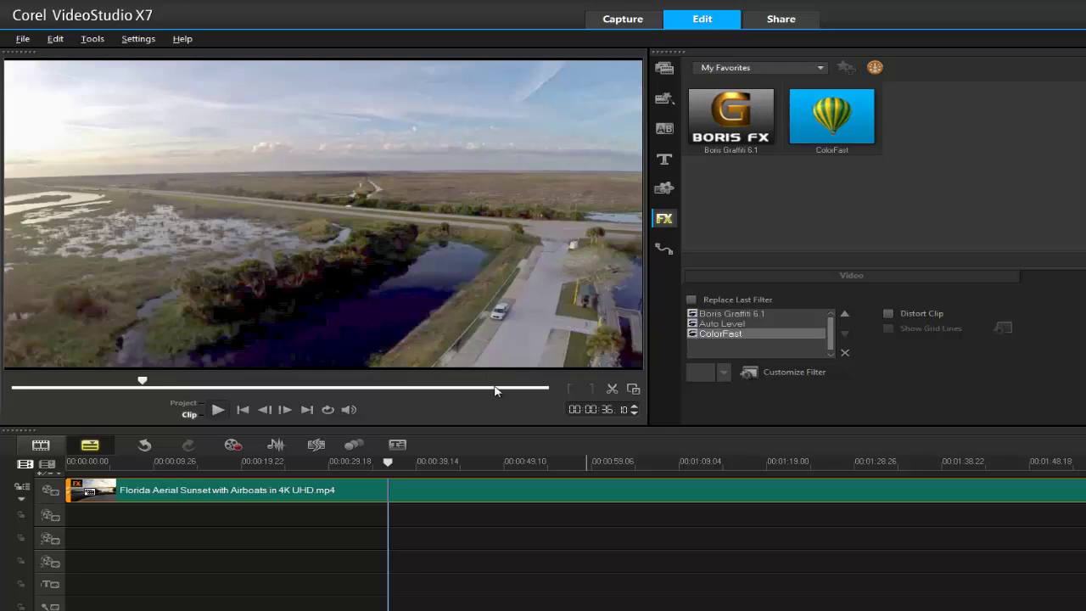
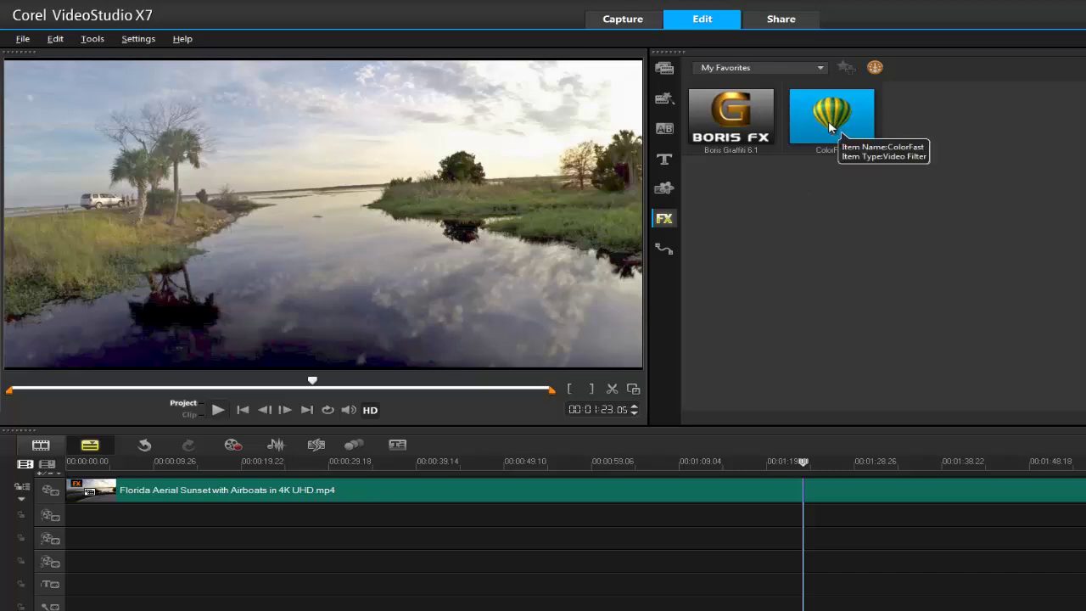
Preview the ColorFast filter and add a second instance of it to the sunset clip.
click(829, 127)
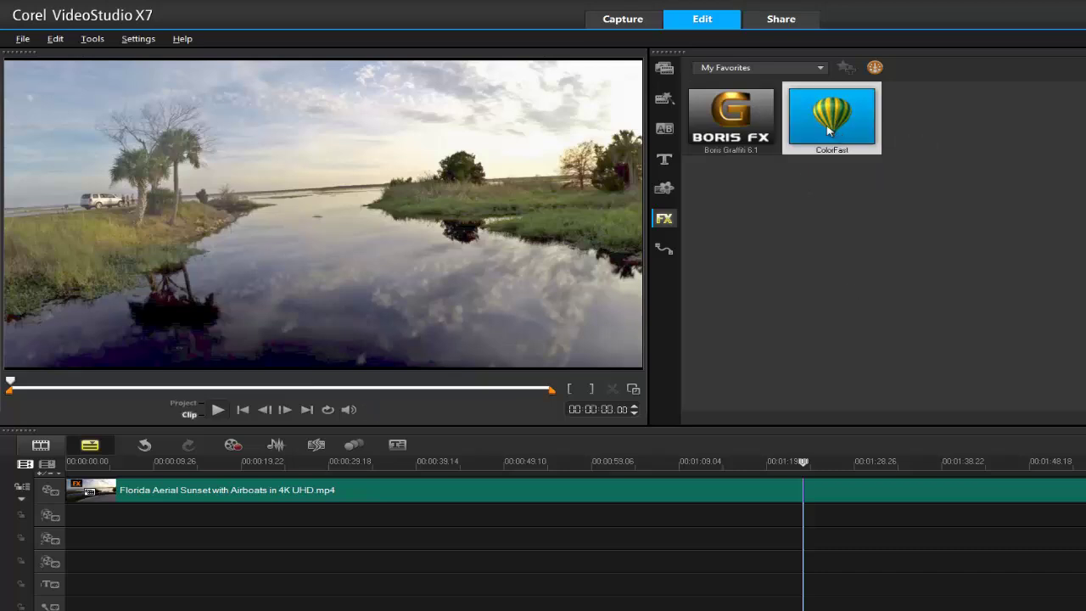
key(space)
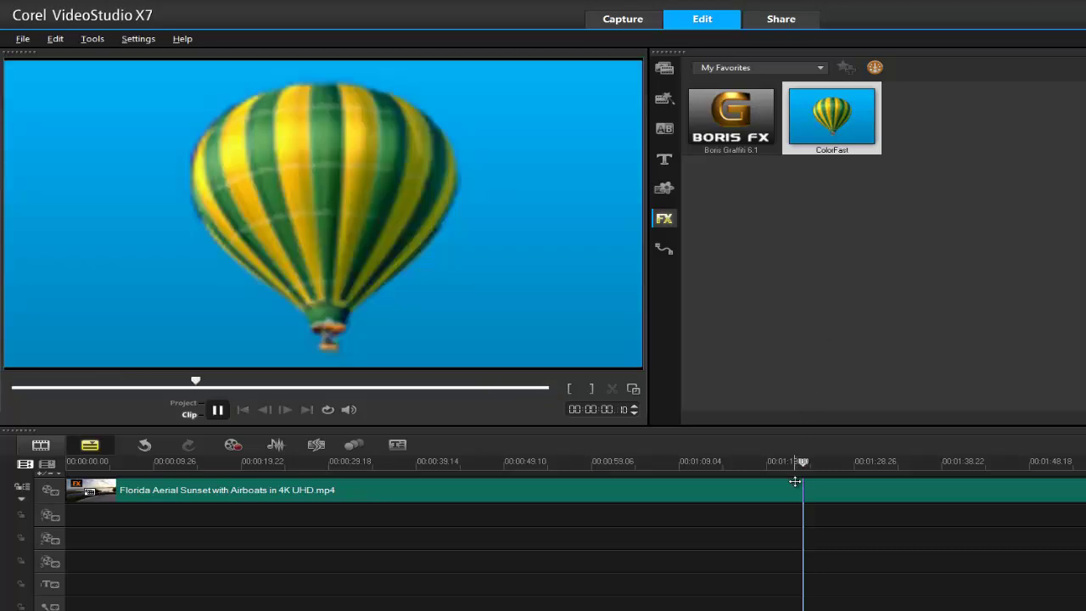
drag(828, 119, 803, 488)
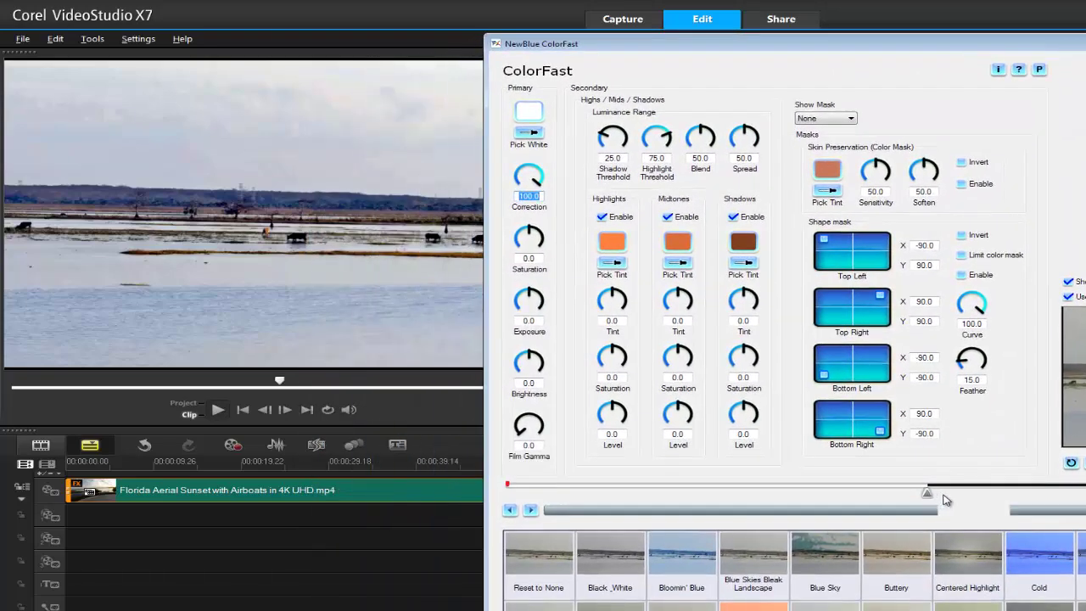
Go to 01:21.25 in the new ColorFast filter's customization and place the dialog clear of the preview.
drag(928, 493, 956, 494)
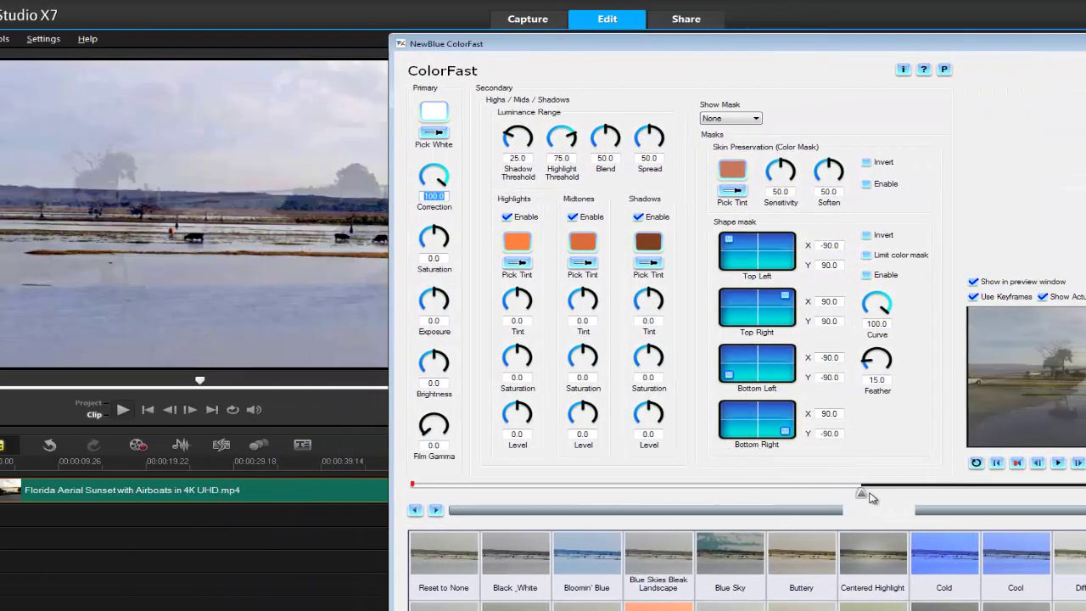
drag(872, 498, 894, 488)
drag(891, 57, 932, 120)
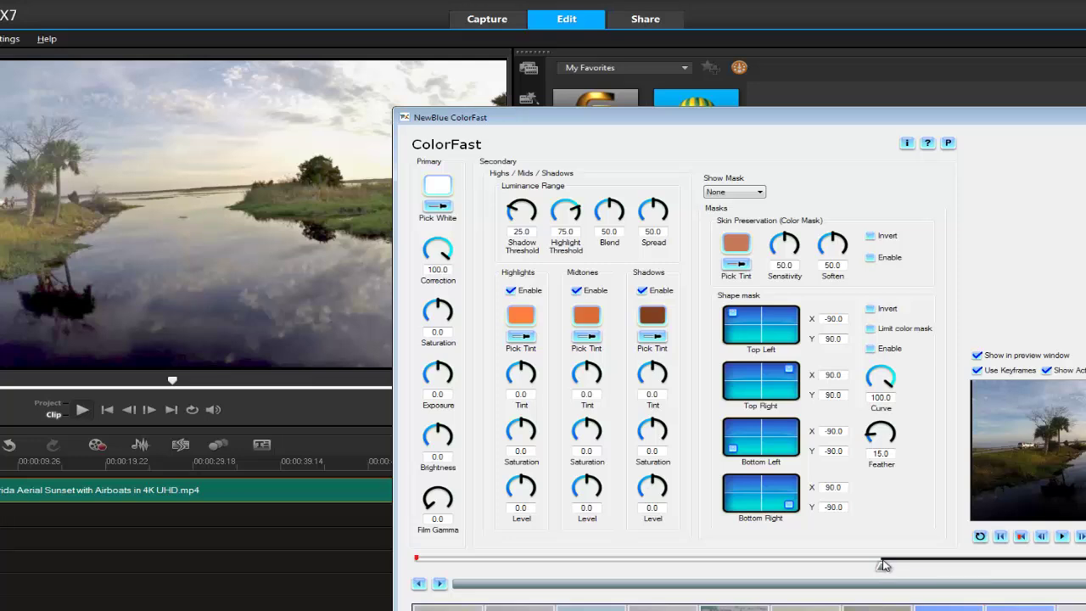
drag(760, 121, 855, 182)
Enable ColorFast's shape mask and show it, keeping the dialog's own preview in view.
click(908, 355)
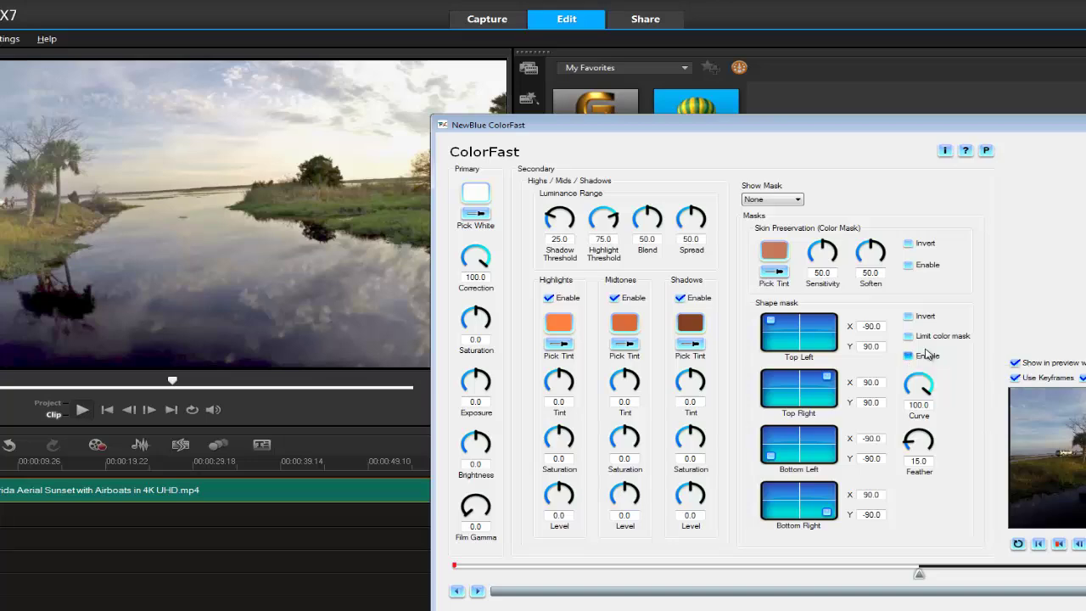
click(798, 200)
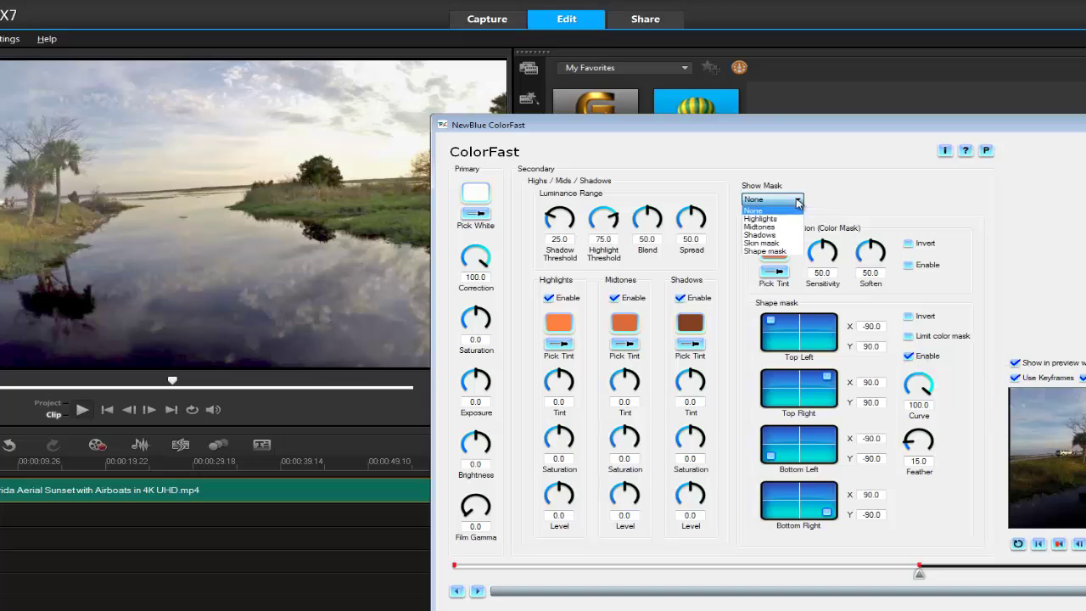
click(778, 252)
drag(980, 129, 738, 119)
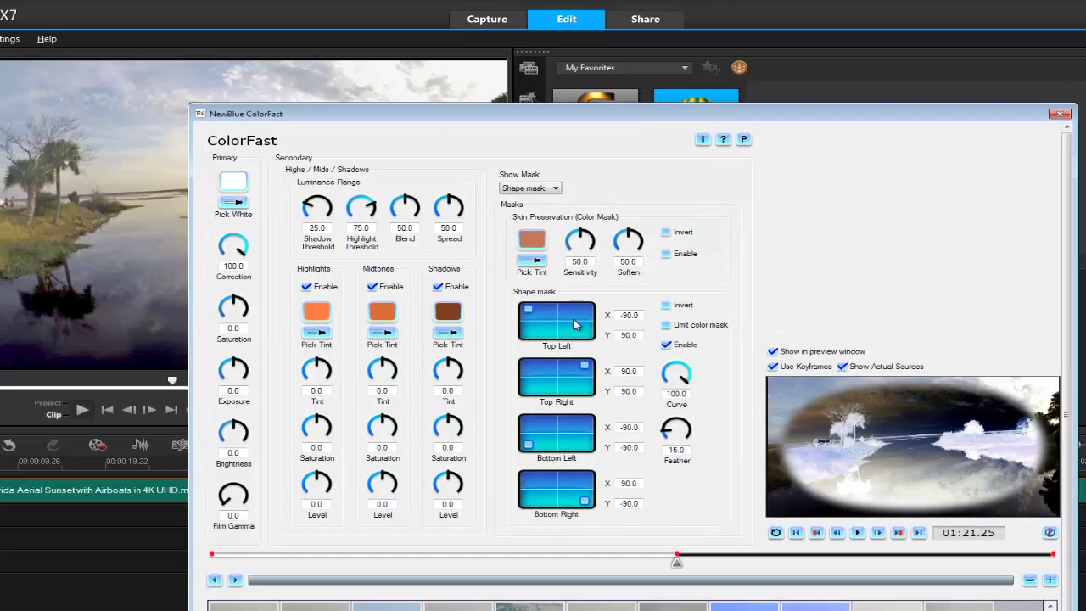
Position the shape mask corners at Top Left -4.7, 100; Top Right 100, 100; Bottom Left -4.7, -2.3; Bottom Right 100, -7.
mouse_move(552, 309)
mouse_down()
mouse_move(564, 329)
mouse_move(555, 307)
mouse_up()
drag(593, 363, 599, 359)
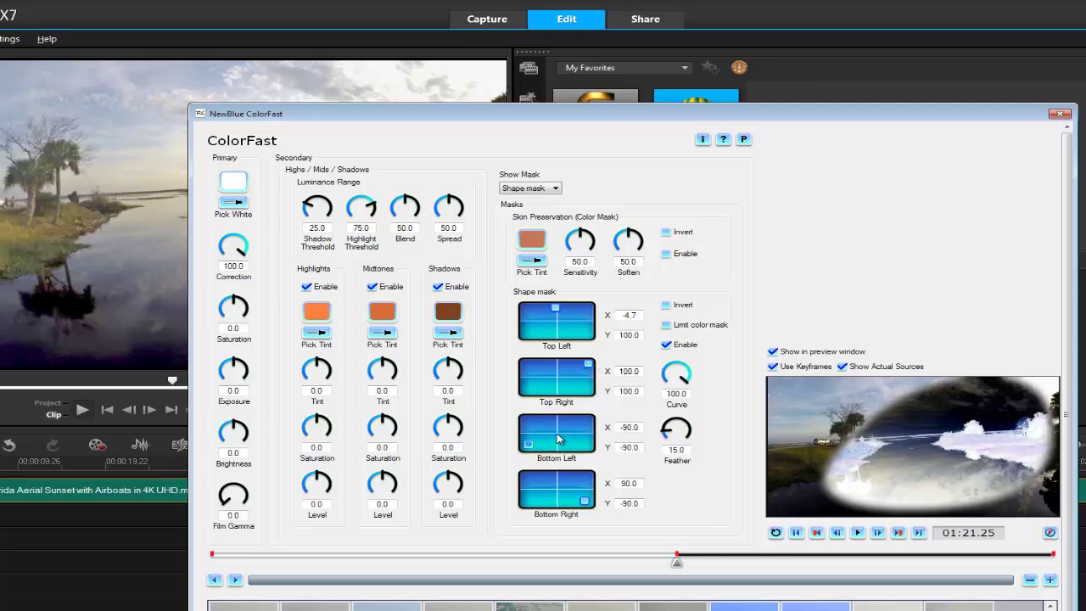
drag(558, 437, 556, 433)
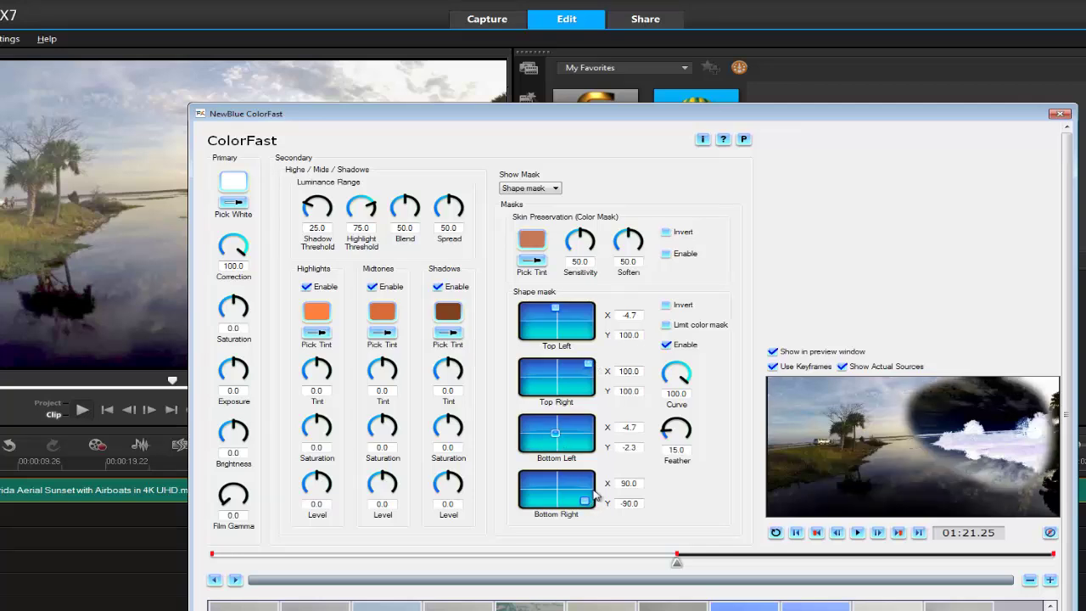
drag(594, 495, 597, 491)
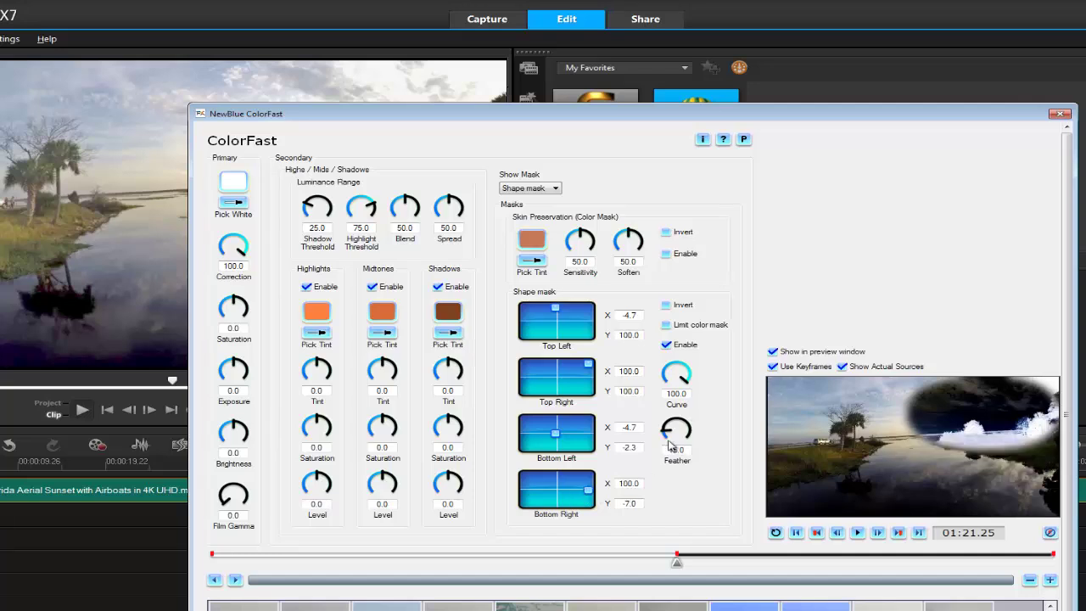
Set the shape mask's Curve to 5.8 and Feather to 81.1, and raise its Bottom Right corner to Y 34.9.
click(668, 383)
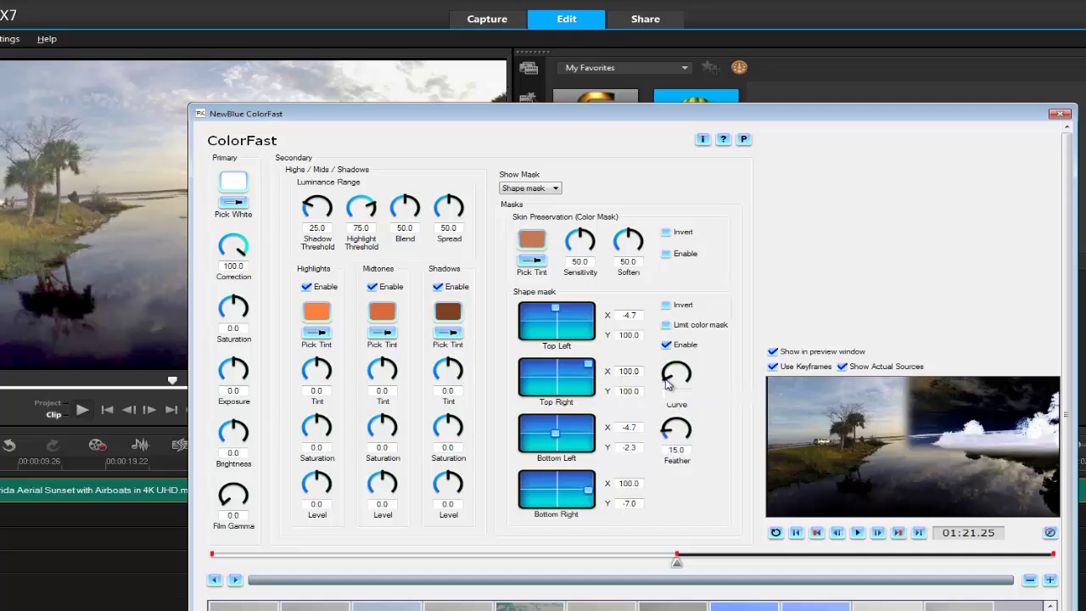
click(685, 425)
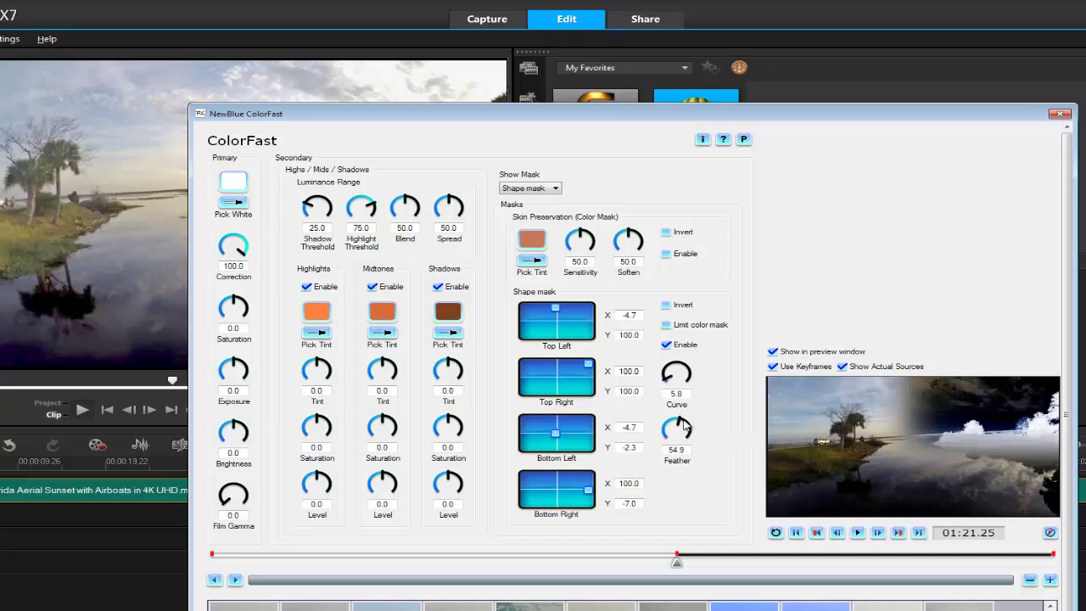
click(689, 430)
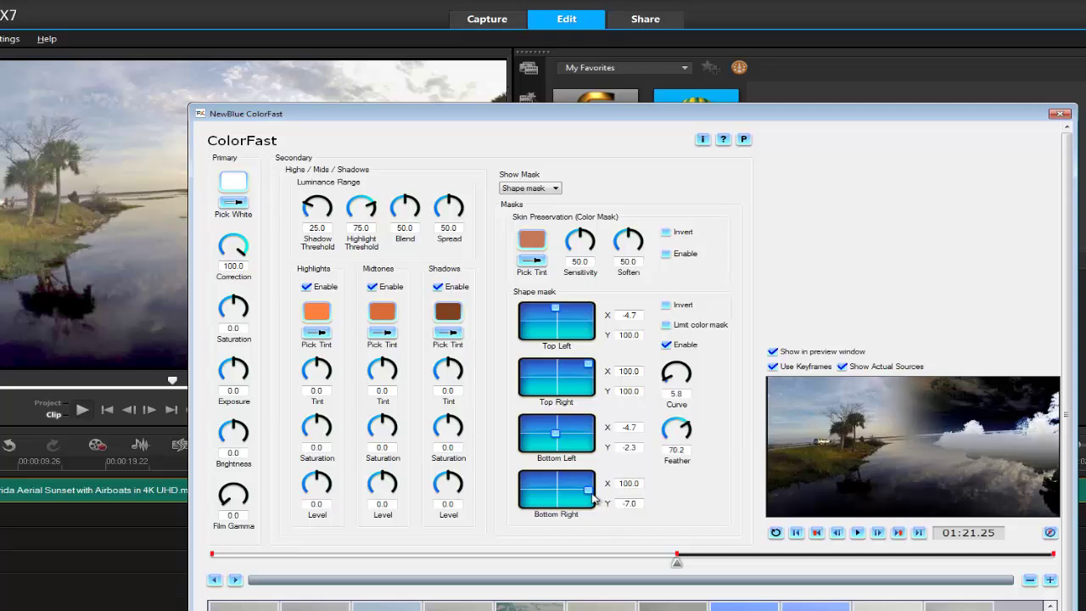
drag(596, 491, 596, 488)
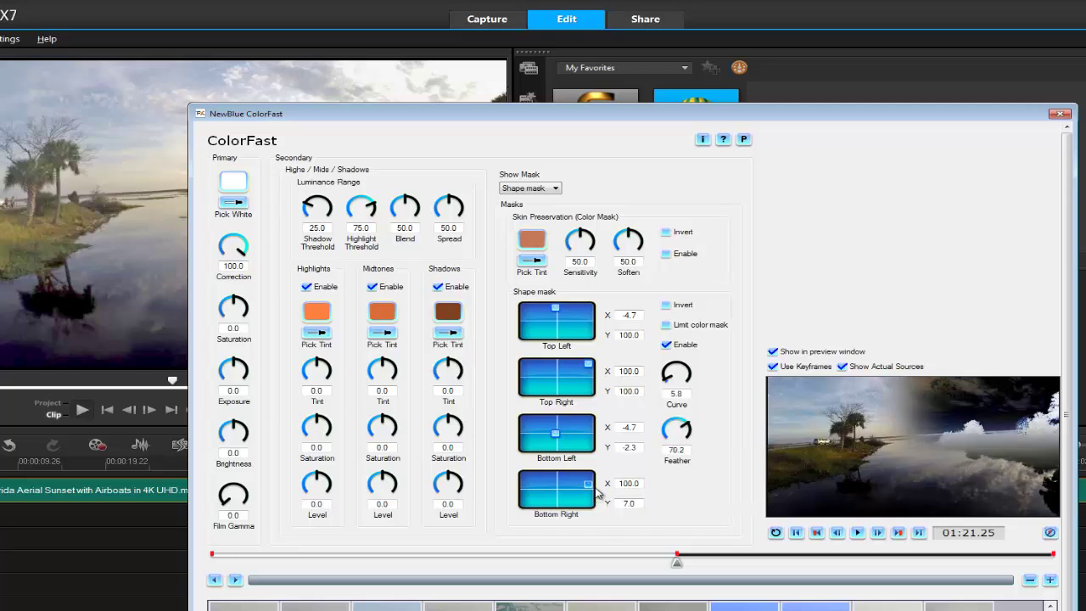
click(692, 432)
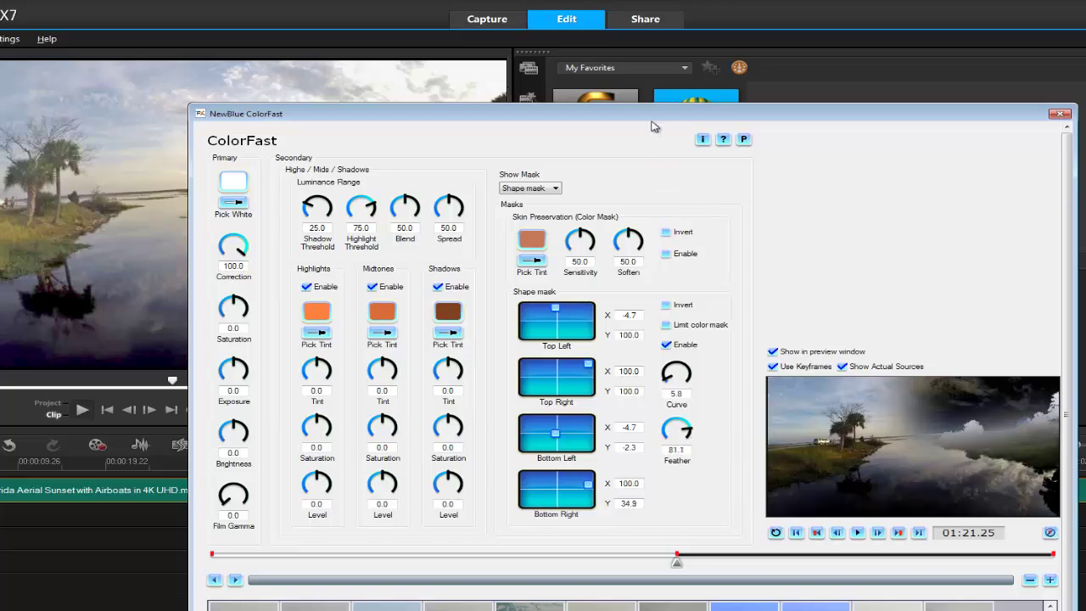
Set the Highlights Level to -100 and the Shadows Level to 9.9 for the masked sky.
drag(694, 125, 832, 163)
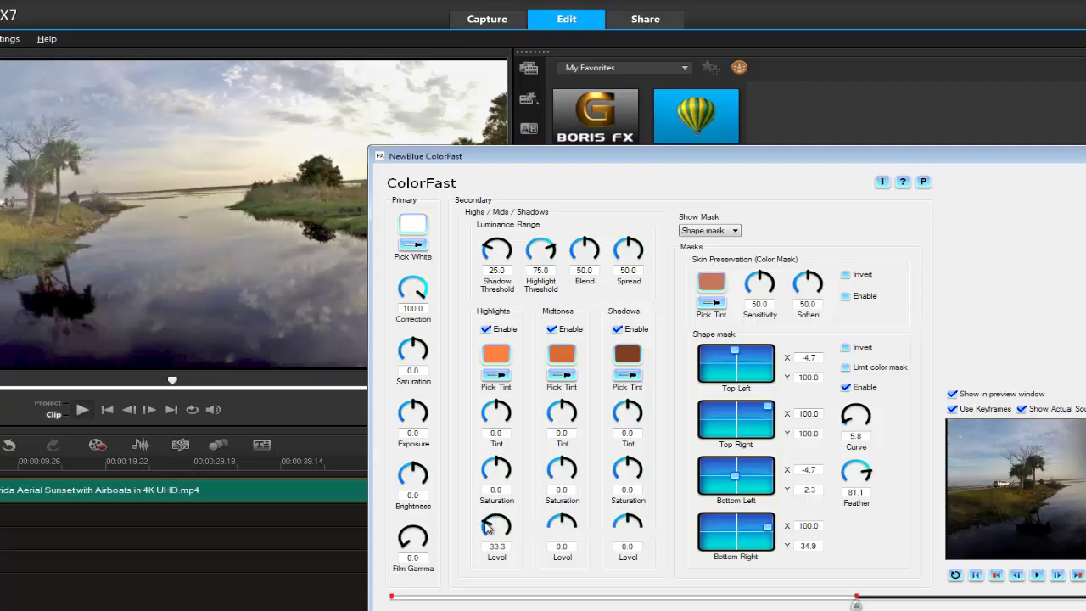
drag(488, 531, 475, 376)
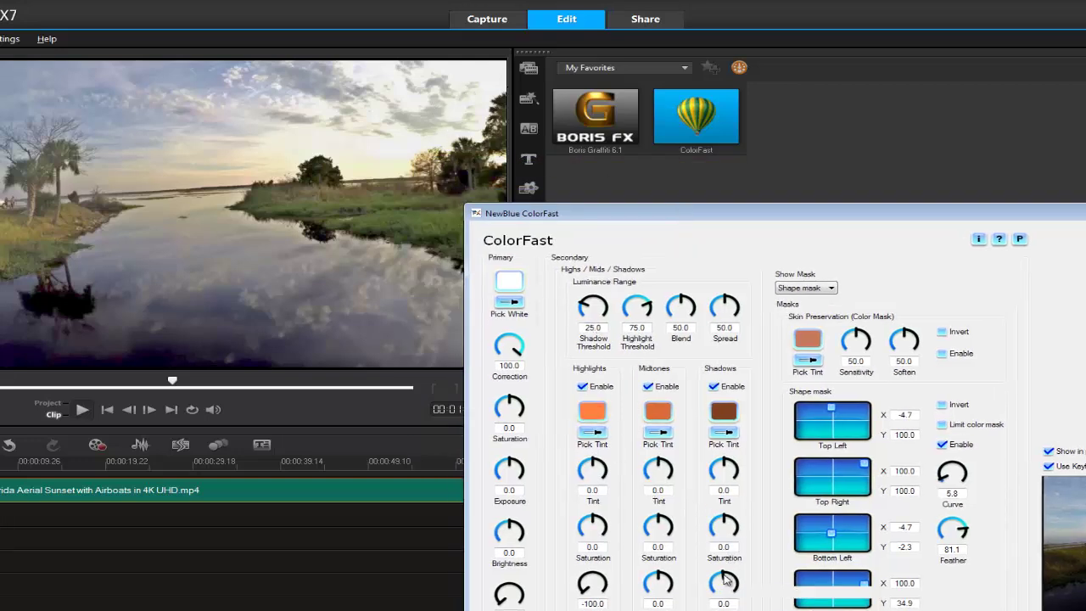
drag(717, 579, 713, 588)
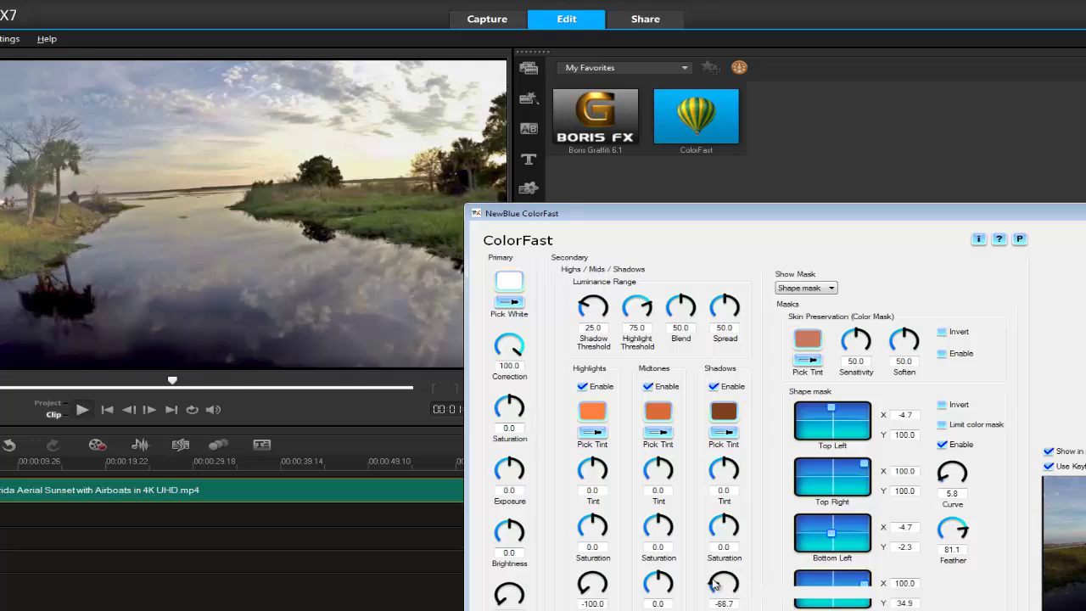
double_click(715, 584)
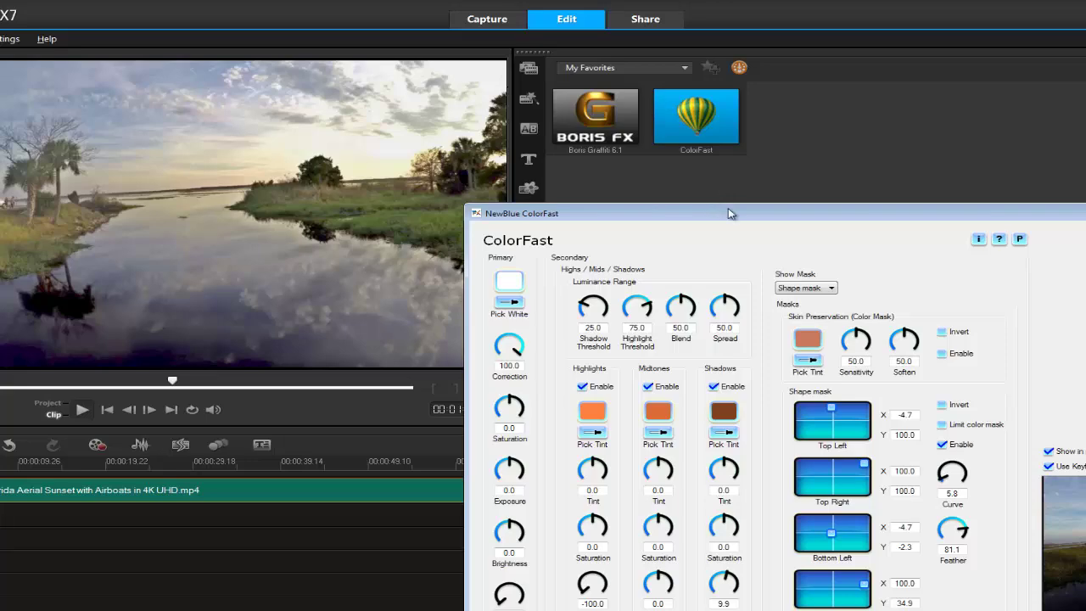
Copy the shape mask and level settings to the last keyframe at 02:28.04, and scrub back to check the masked area.
drag(728, 213, 484, 116)
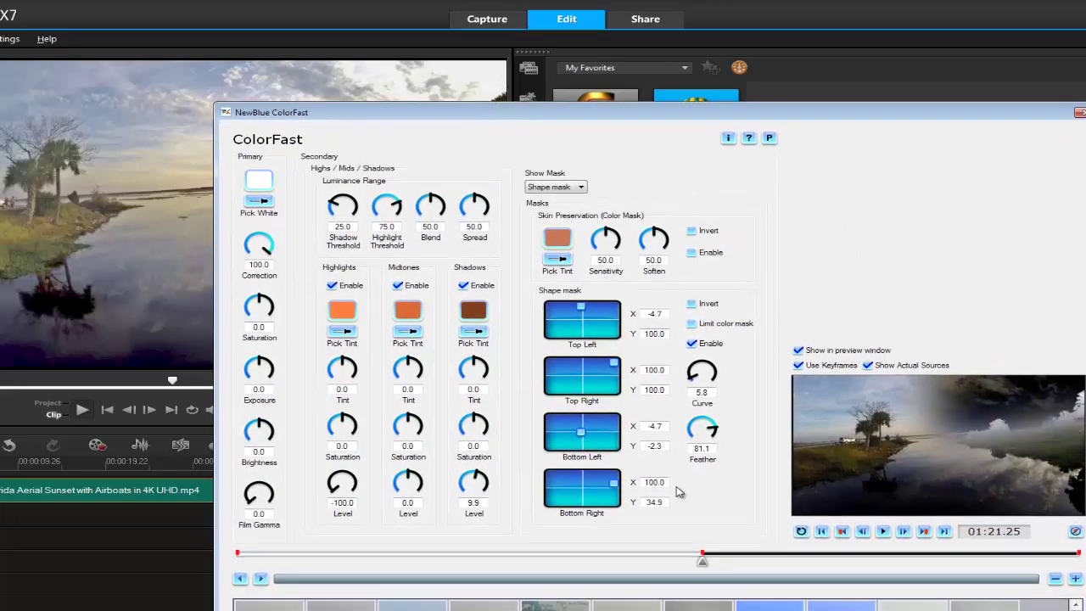
click(924, 531)
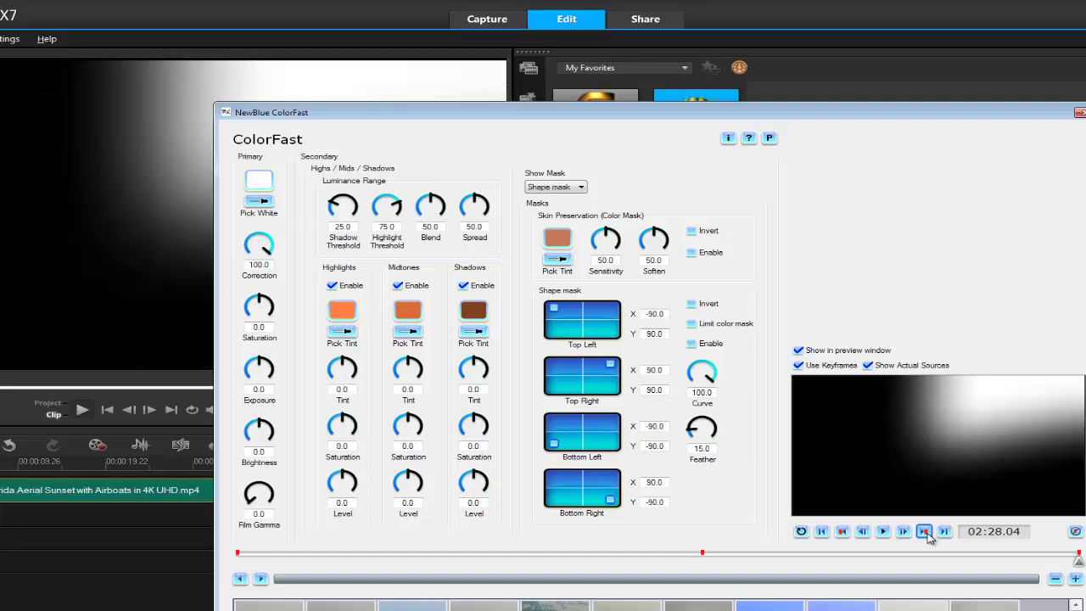
drag(1015, 114, 1082, 95)
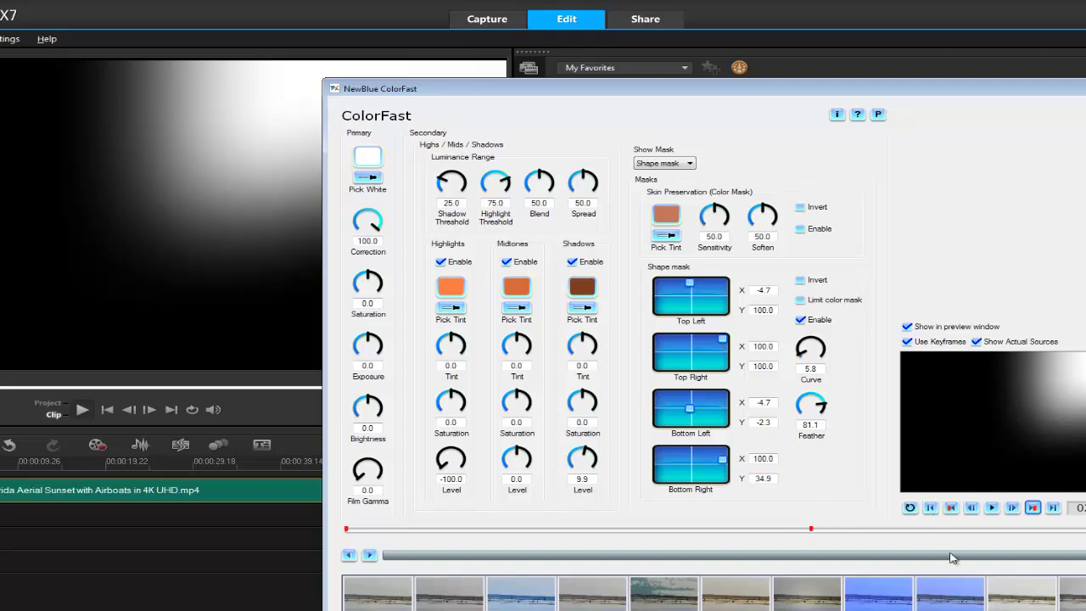
drag(1014, 537, 866, 538)
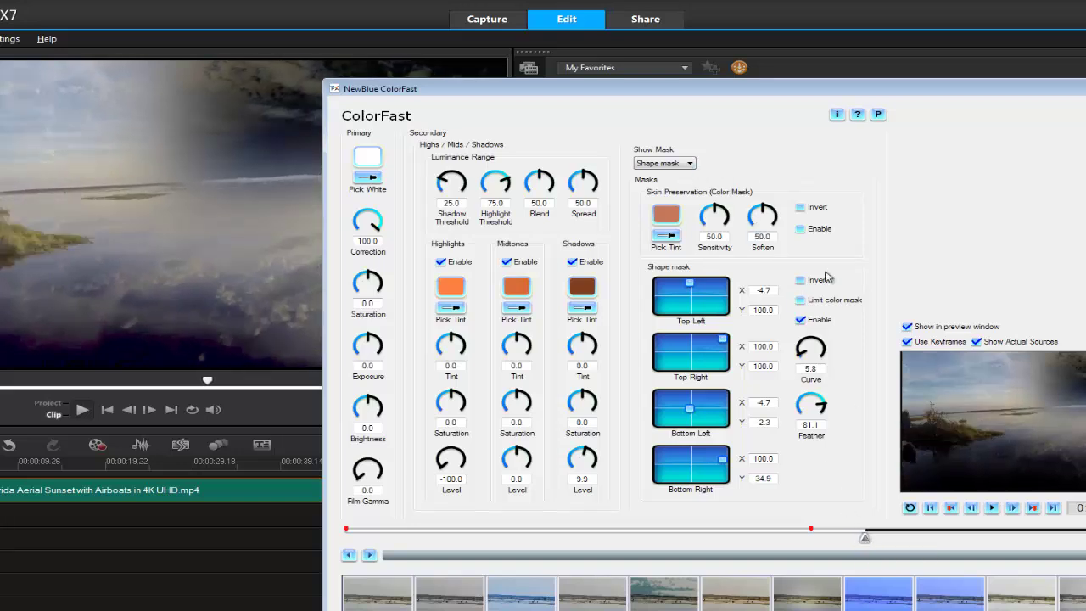
At 01:44.14, turn off the shape mask and set Show Mask to None in the second ColorFast.
drag(763, 89, 878, 97)
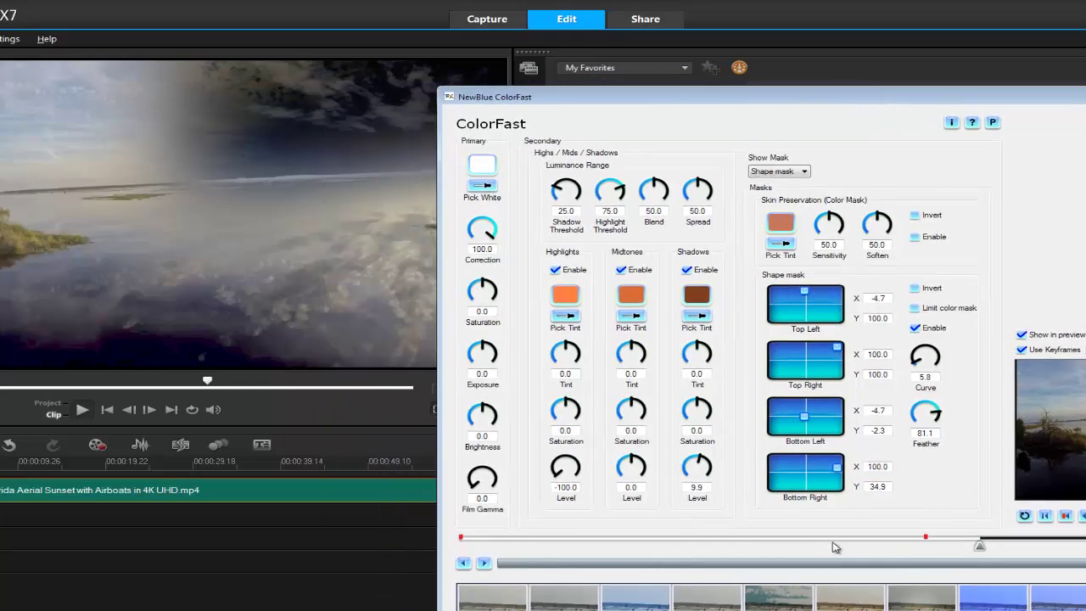
drag(979, 546, 1056, 549)
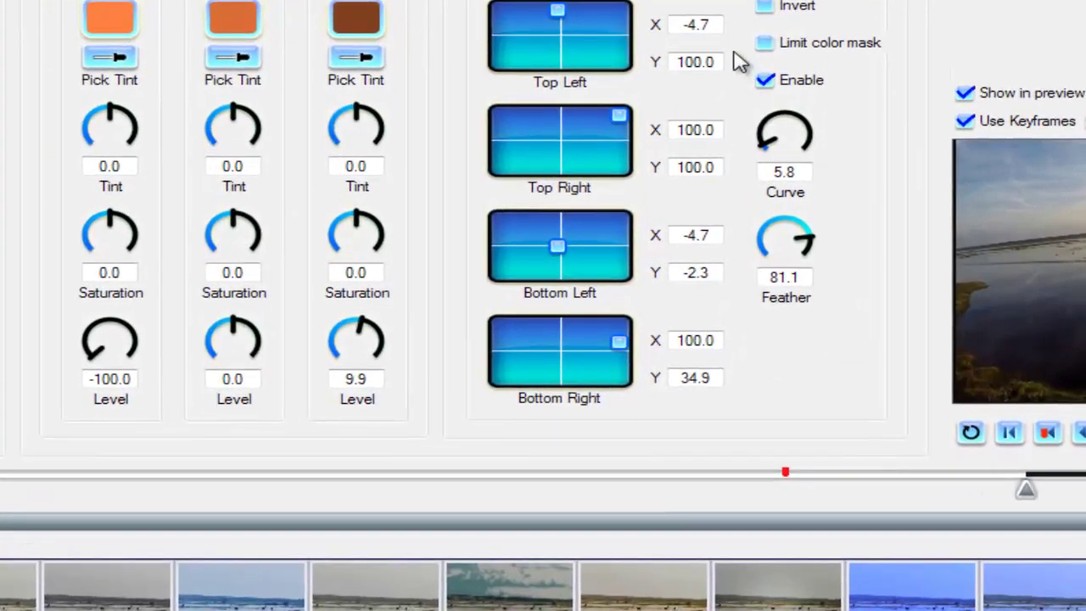
click(766, 81)
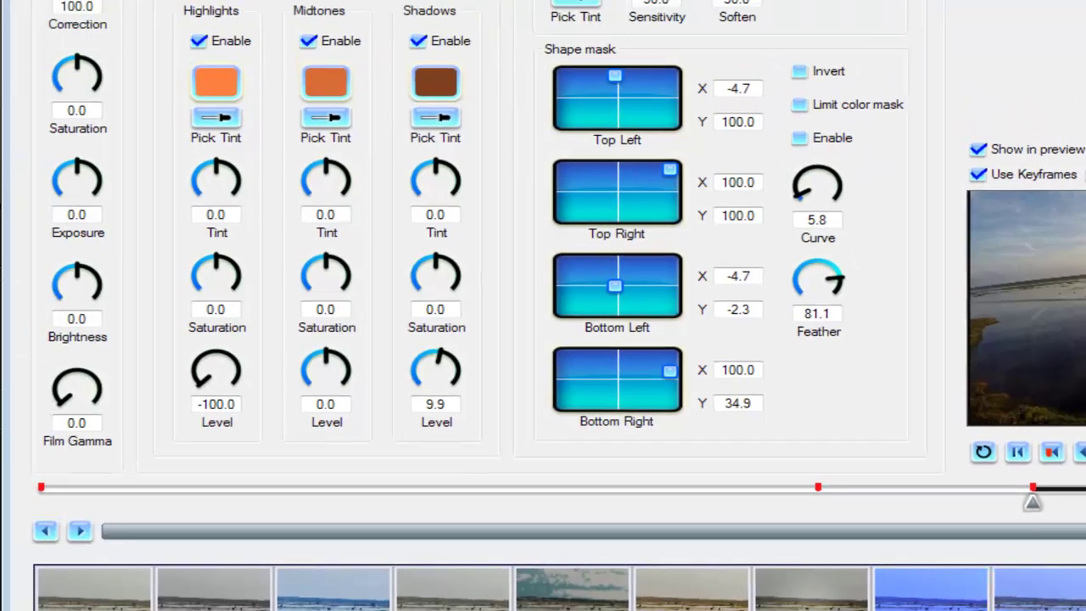
click(738, 69)
click(710, 83)
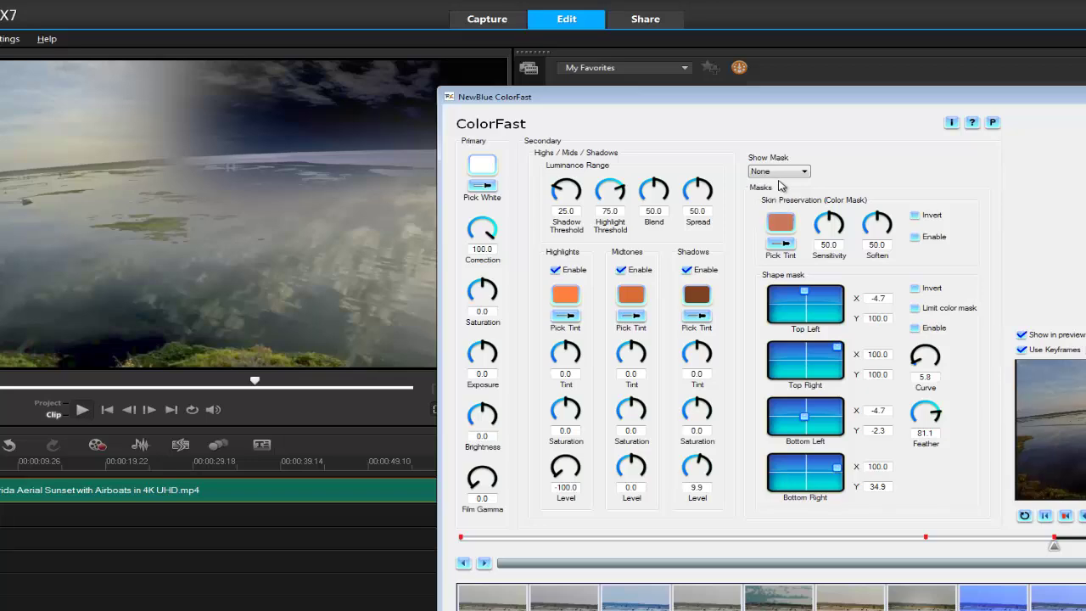
Check the unmasked footage at 01:52.24 and accept the ColorFast settings.
drag(810, 102, 639, 106)
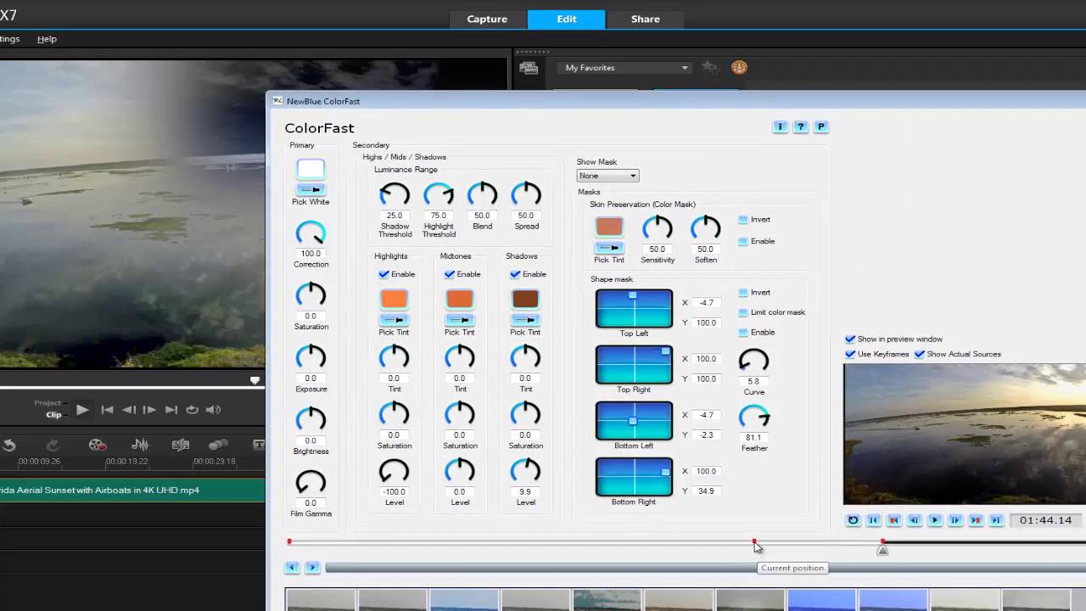
drag(884, 552, 930, 552)
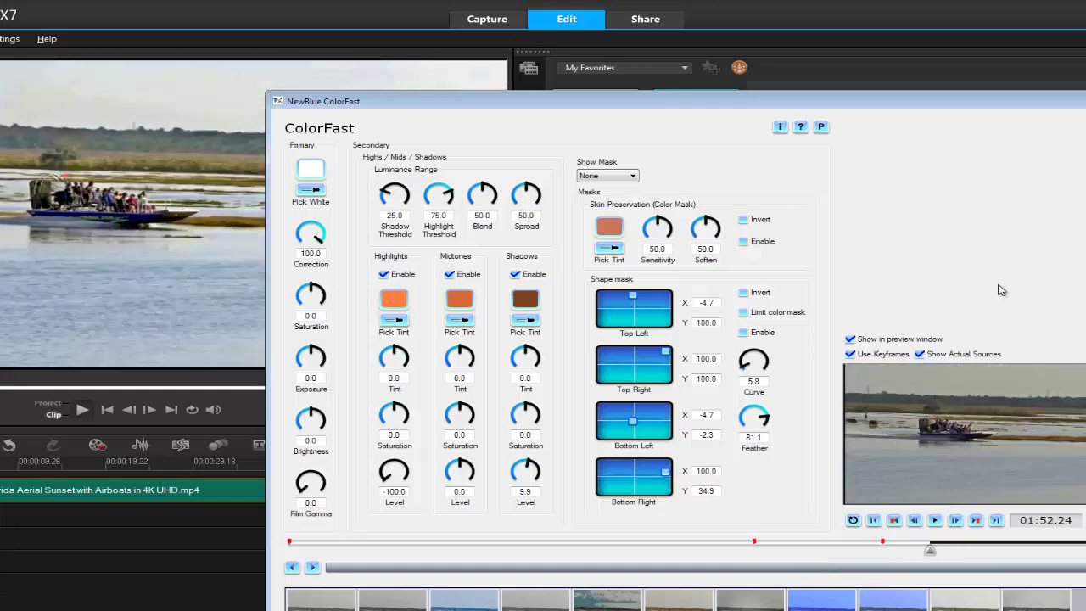
drag(933, 103, 1013, 2)
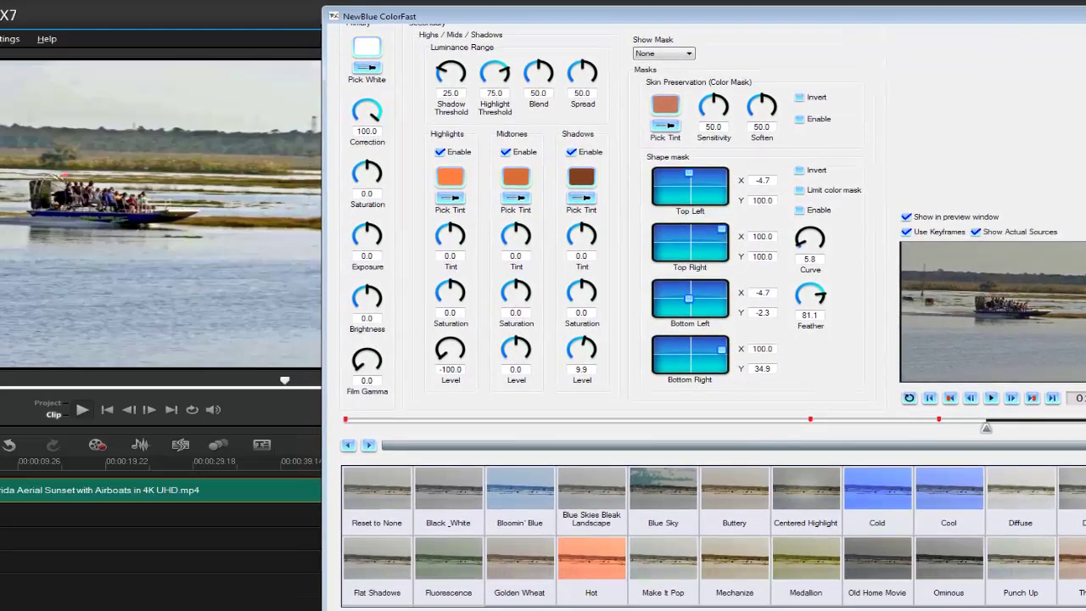
key(Return)
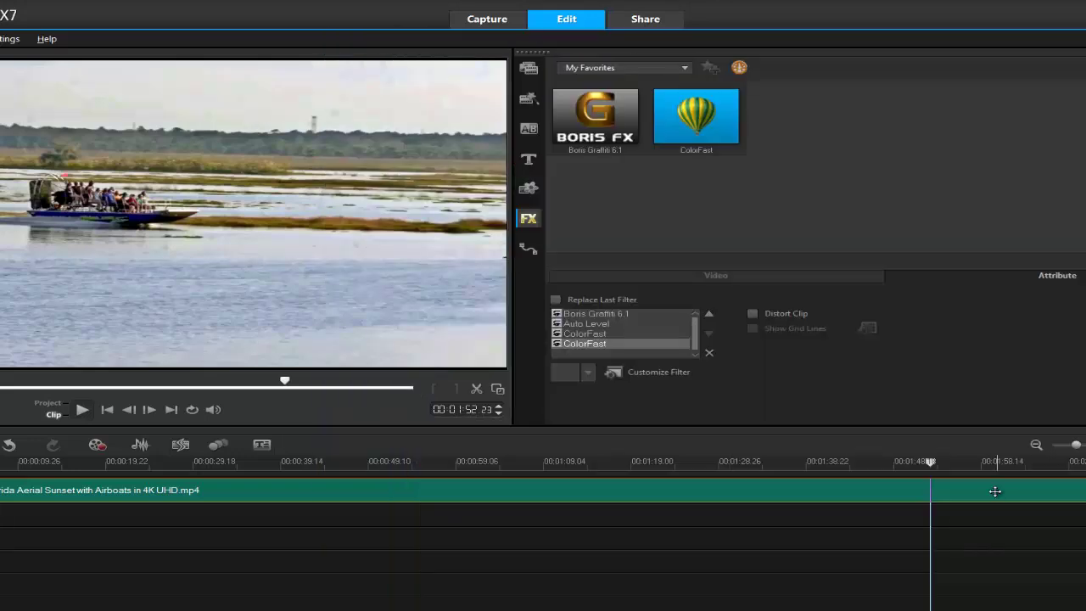
Scrub the timeline from near the start to 00:01:09.16 to examine the corrected footage.
drag(936, 460, 35, 465)
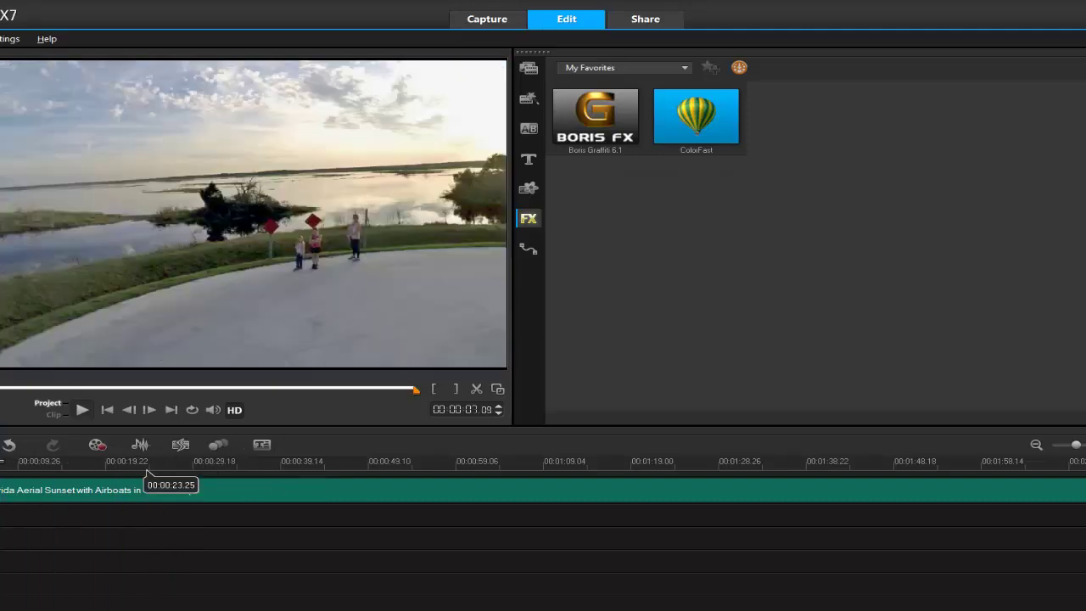
drag(147, 473, 252, 474)
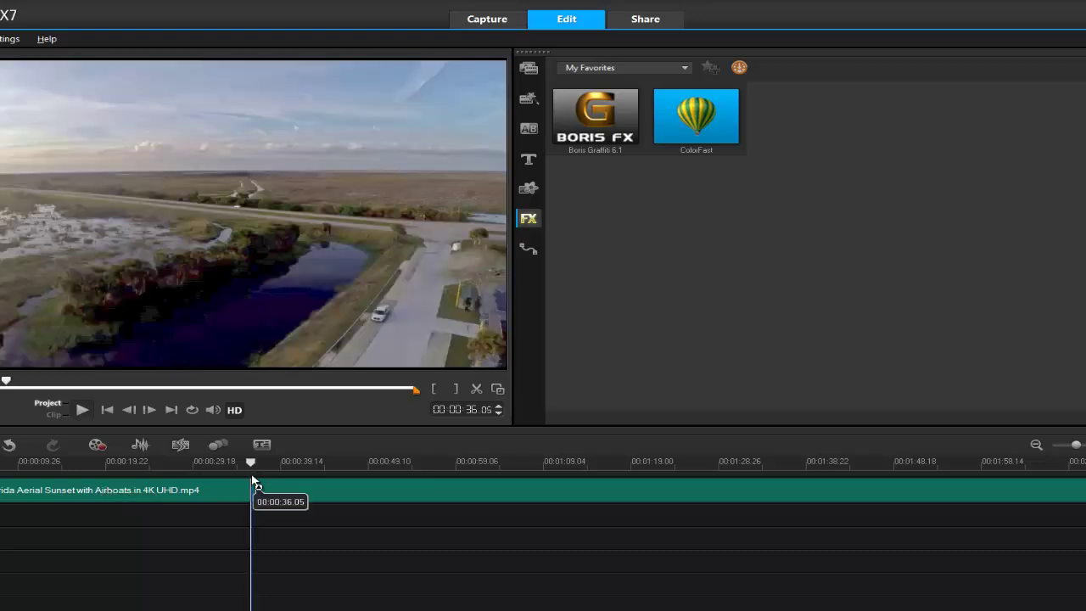
drag(257, 462, 270, 480)
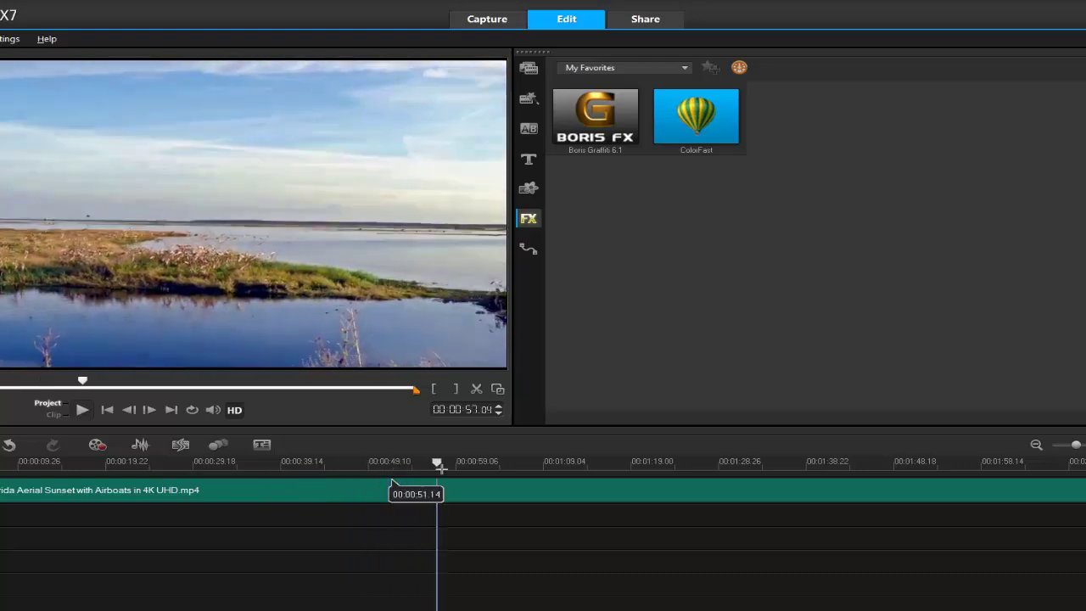
click(551, 482)
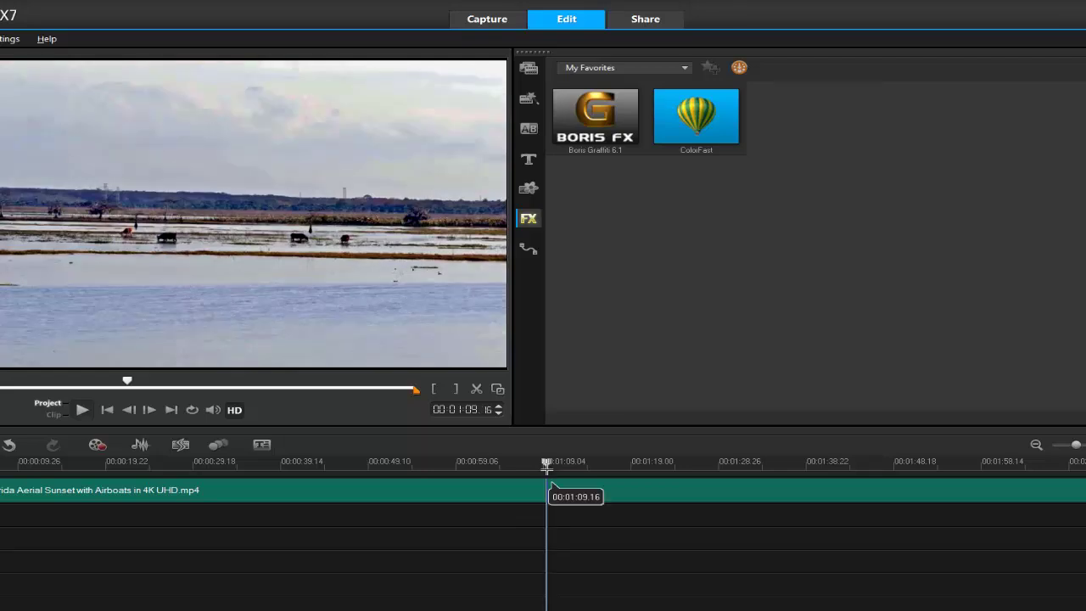
Select the sunset clip and turn off its Boris Graffiti, Auto Level and both ColorFast filters to view the original footage.
click(550, 490)
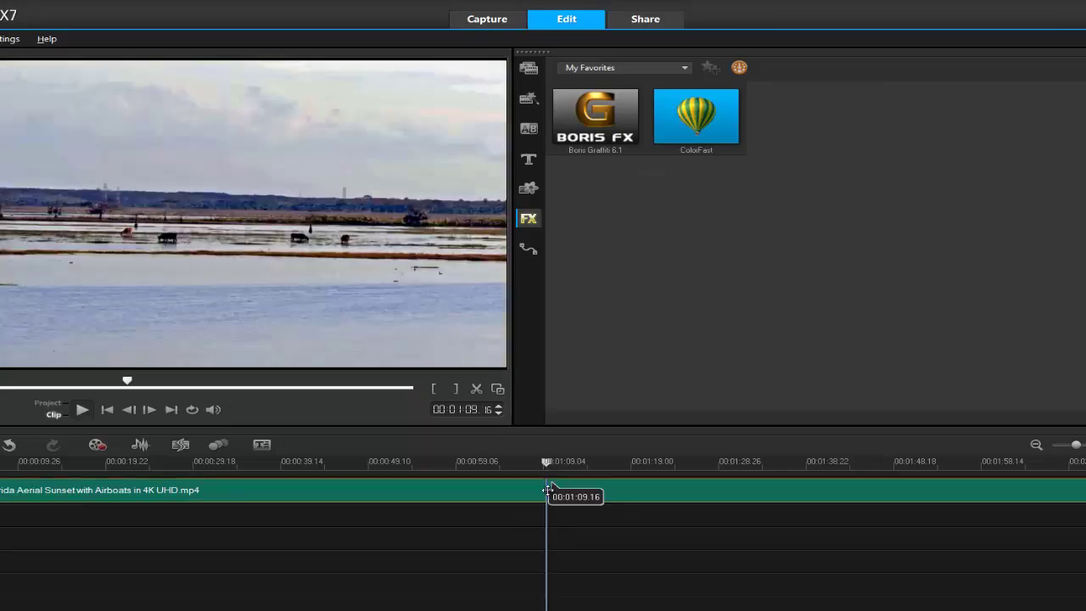
double_click(548, 490)
click(558, 314)
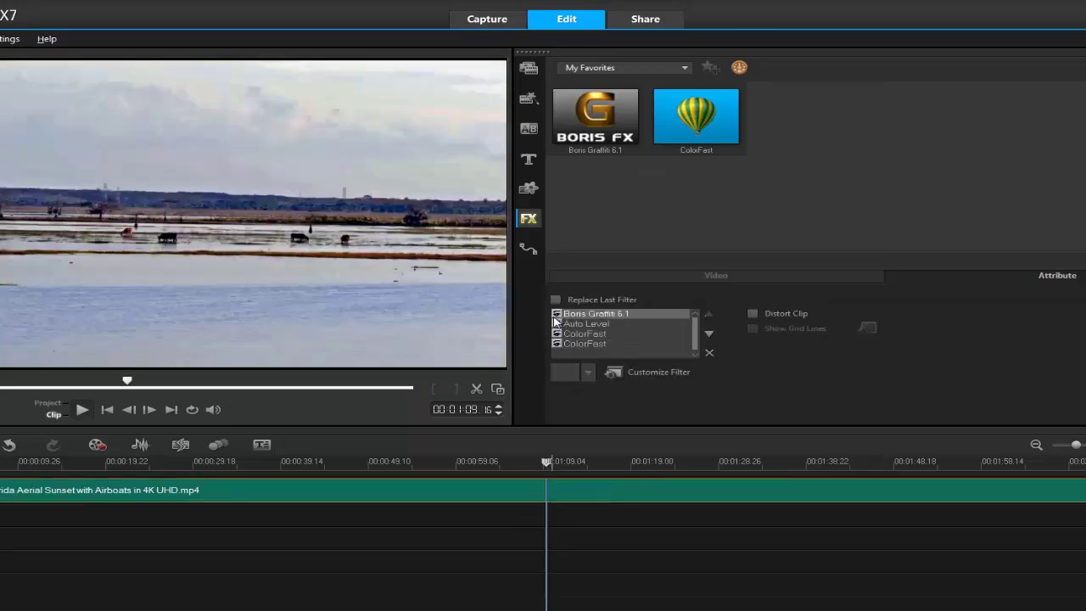
click(557, 324)
click(557, 333)
click(557, 343)
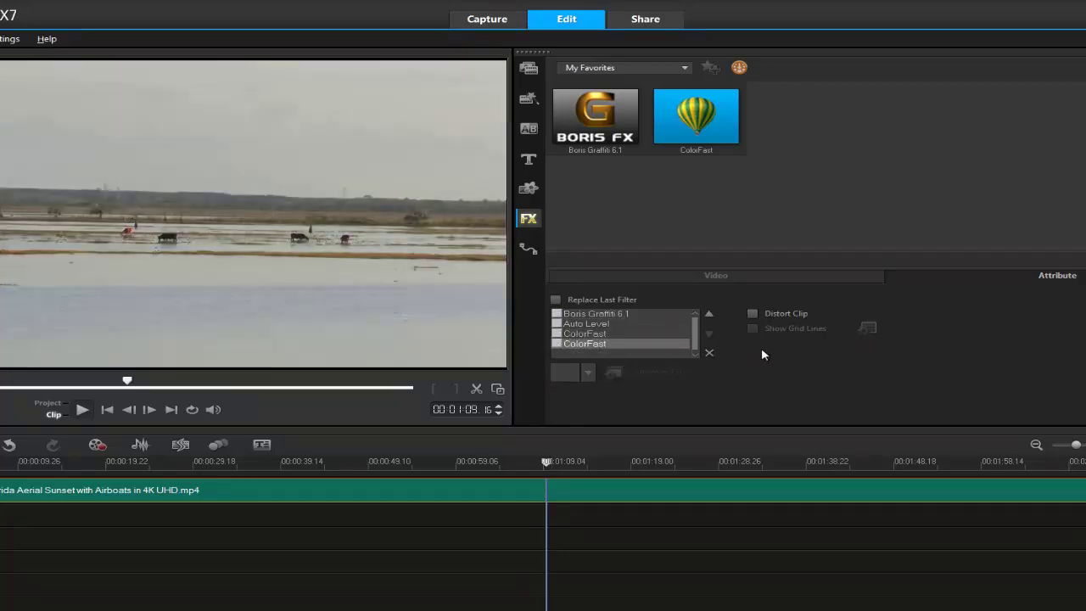
Turn both ColorFast filters and the Auto Level filter back on for the clip.
click(557, 344)
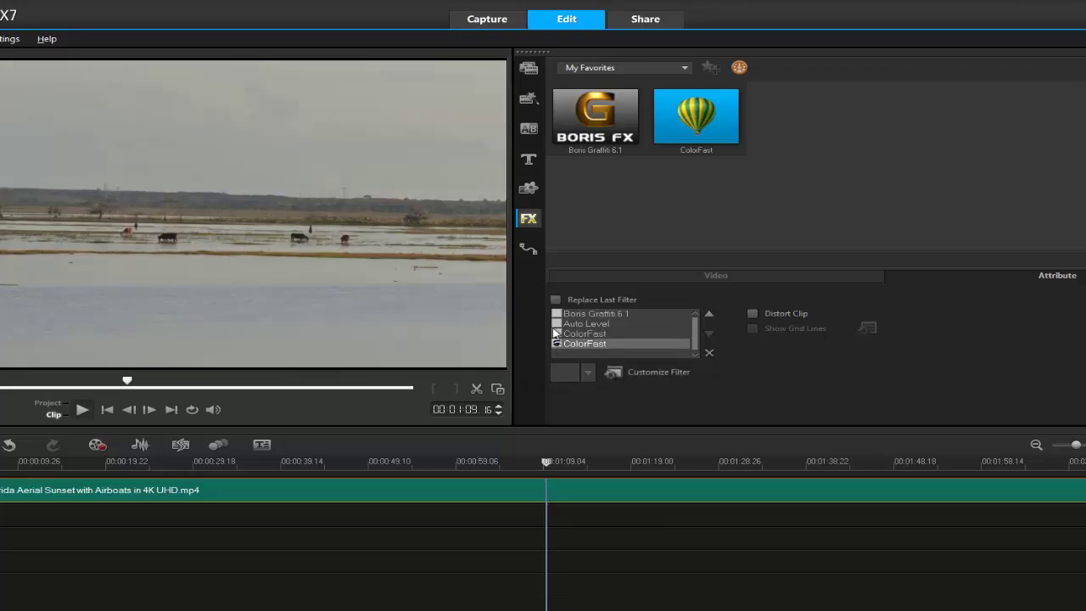
click(557, 333)
click(558, 323)
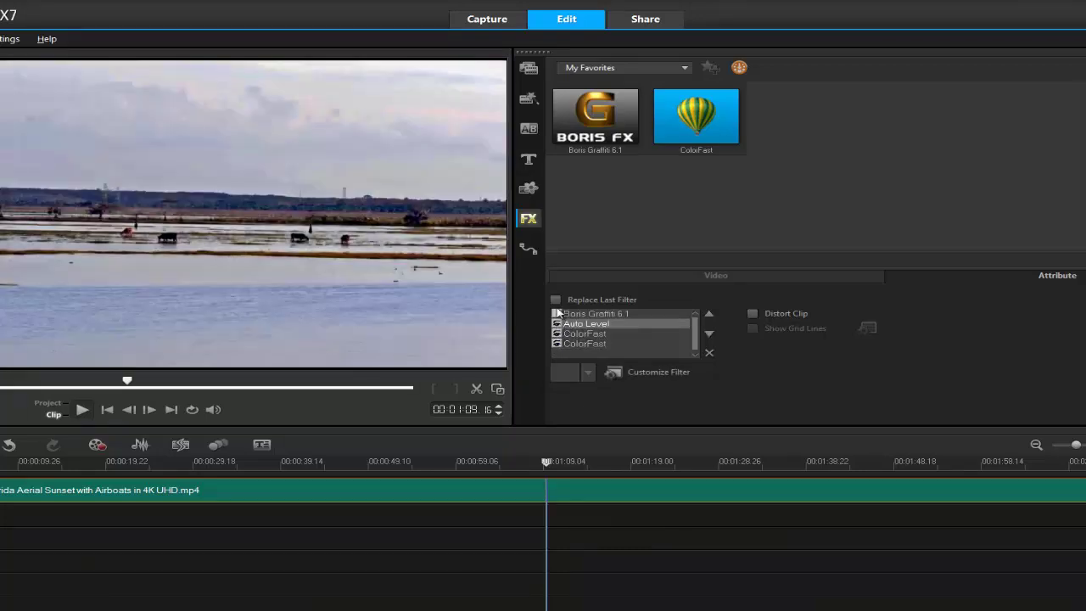
Set Show Mask to None at the second ColorFast's 01:21.25 keyframe, accept the settings, and scrub to 00:01:20.29 to check the sky.
click(609, 461)
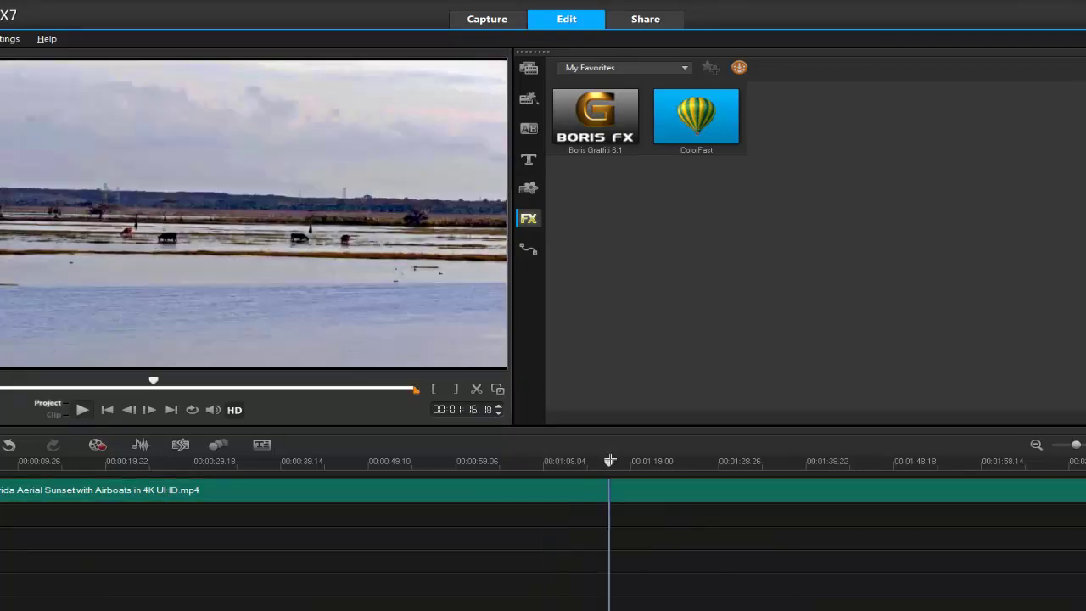
drag(609, 460, 691, 461)
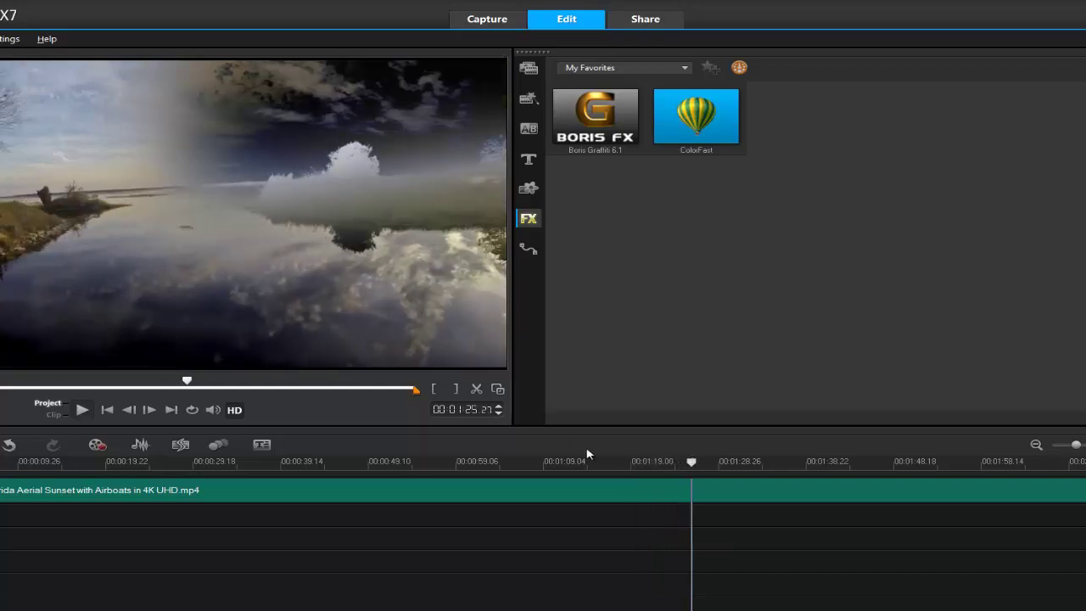
click(689, 496)
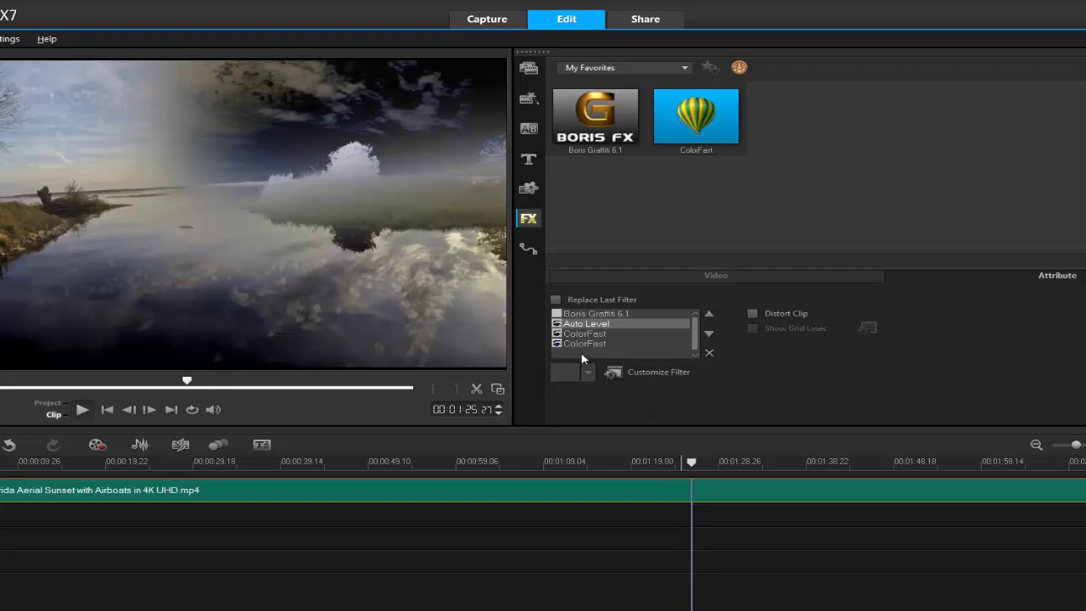
click(580, 343)
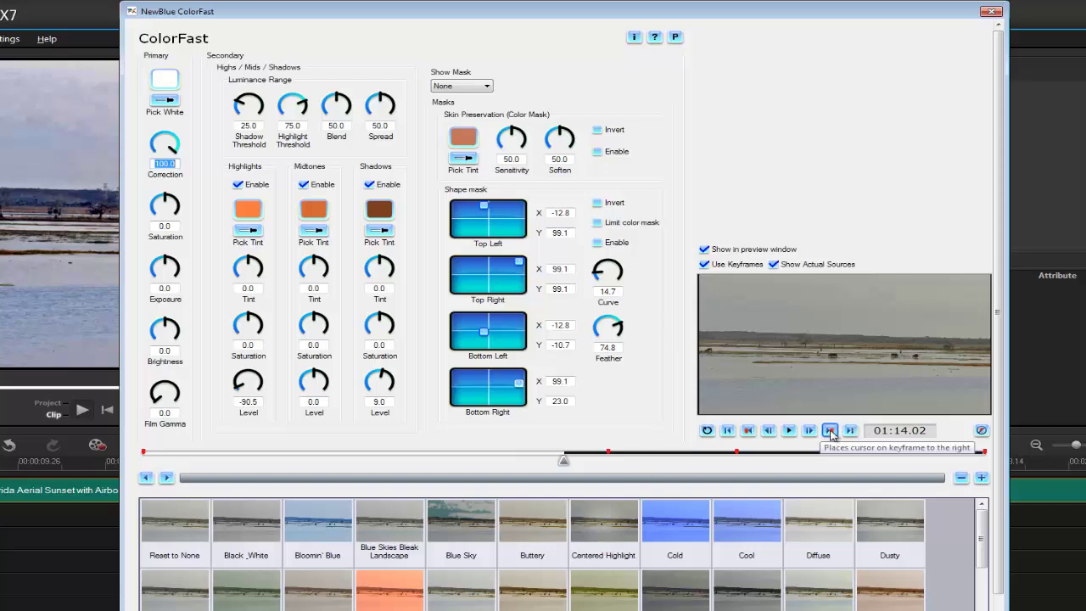
click(829, 431)
click(487, 86)
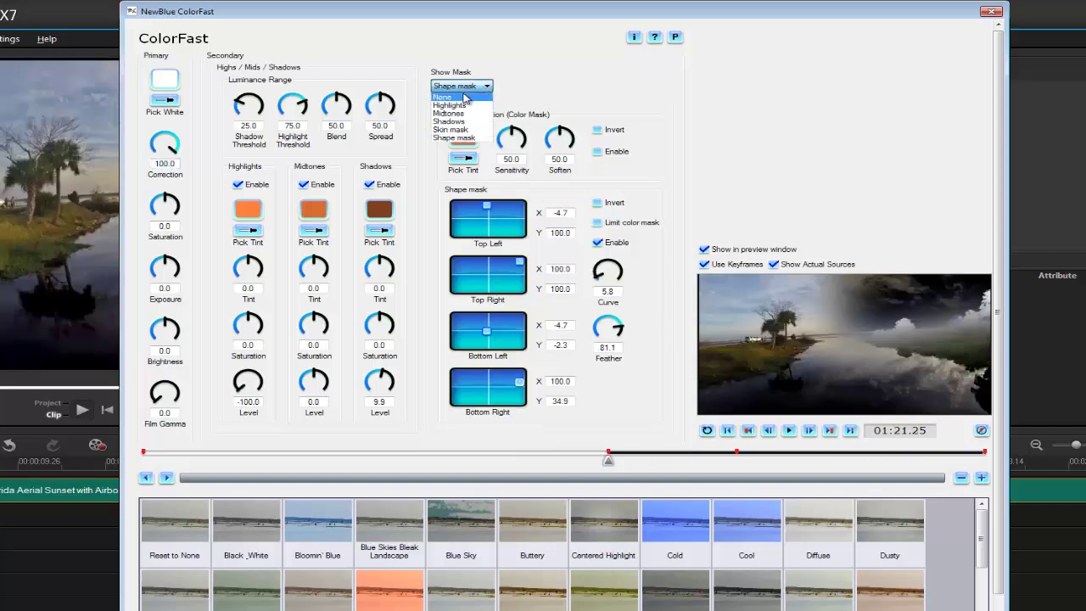
click(456, 95)
drag(985, 526, 984, 586)
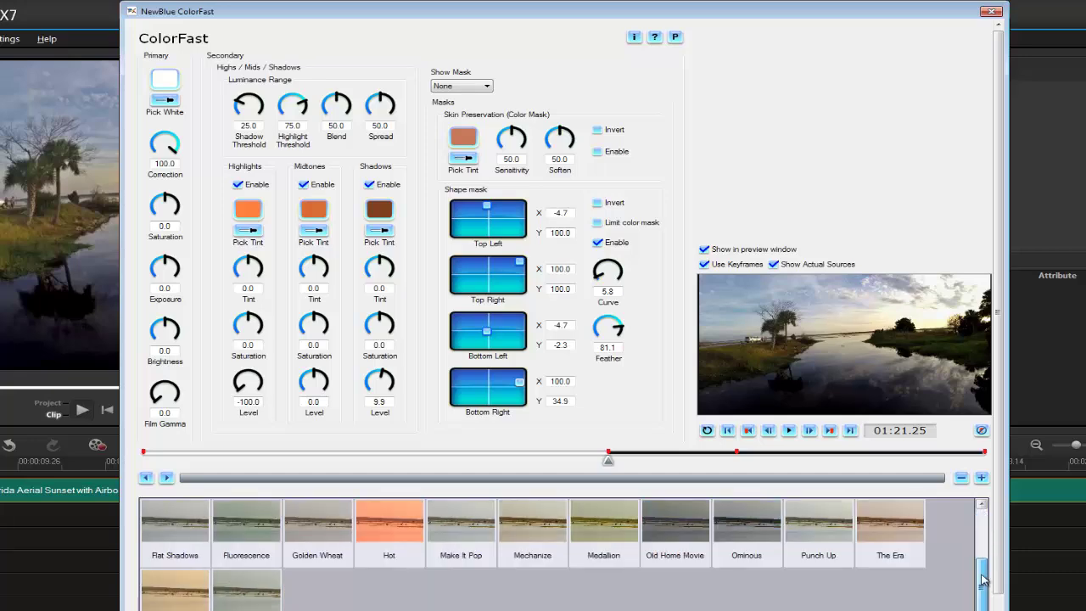
scroll(999, 424, down, 1)
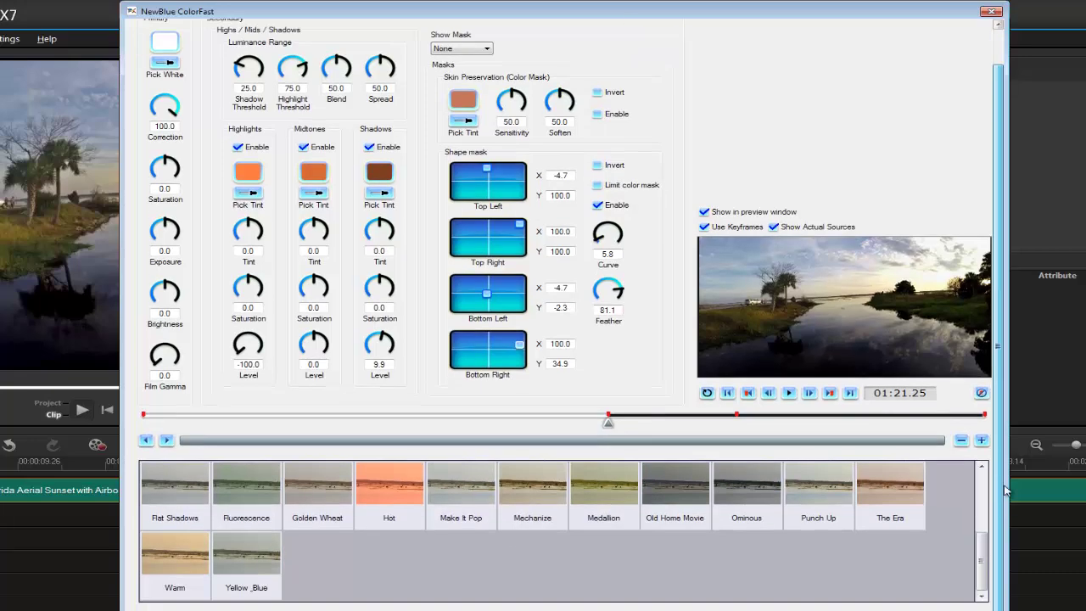
key(Return)
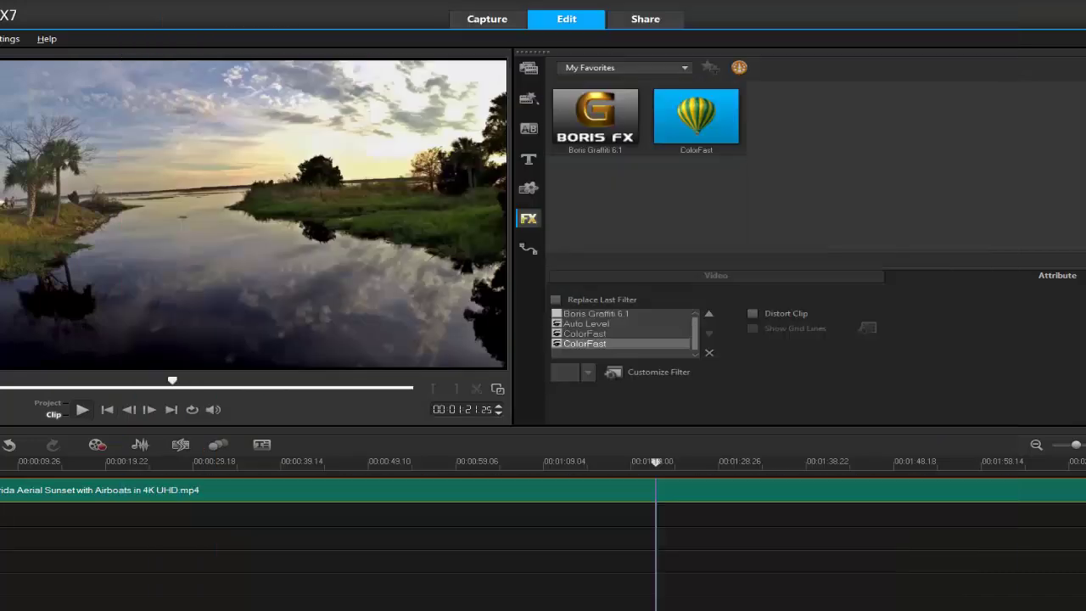
mouse_move(663, 462)
mouse_down()
mouse_move(601, 460)
mouse_move(787, 461)
mouse_move(648, 463)
mouse_up()
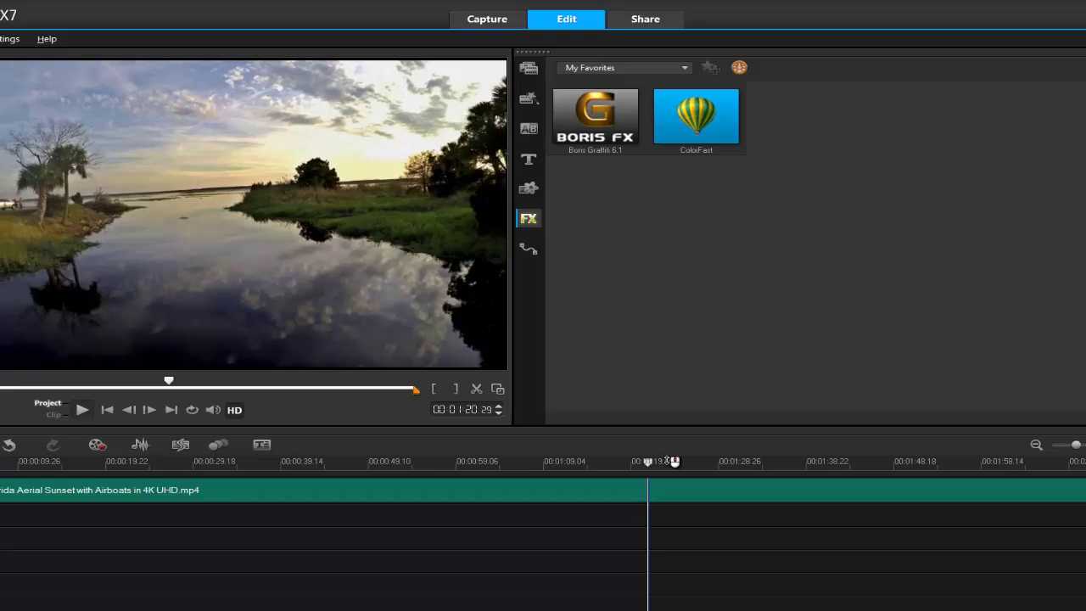